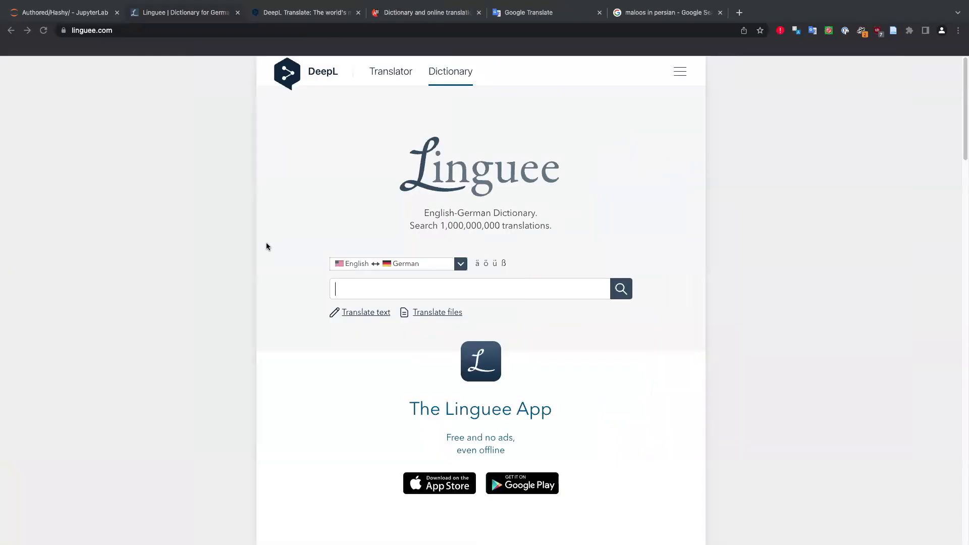
# Go to ocr.space in a new browser tab
pyautogui.hotkey('ctrl', 't')
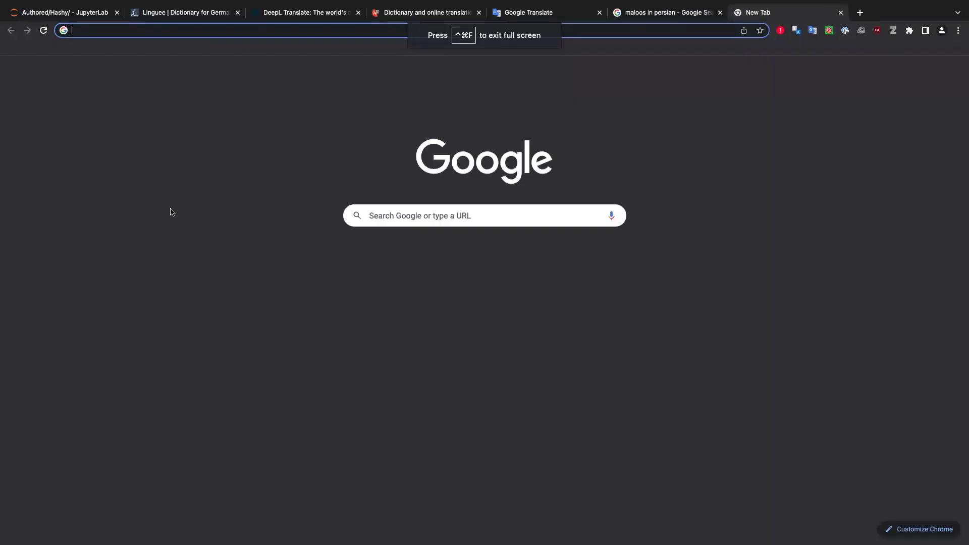
pyautogui.write('ocr.')
pyautogui.press('BackSpace')
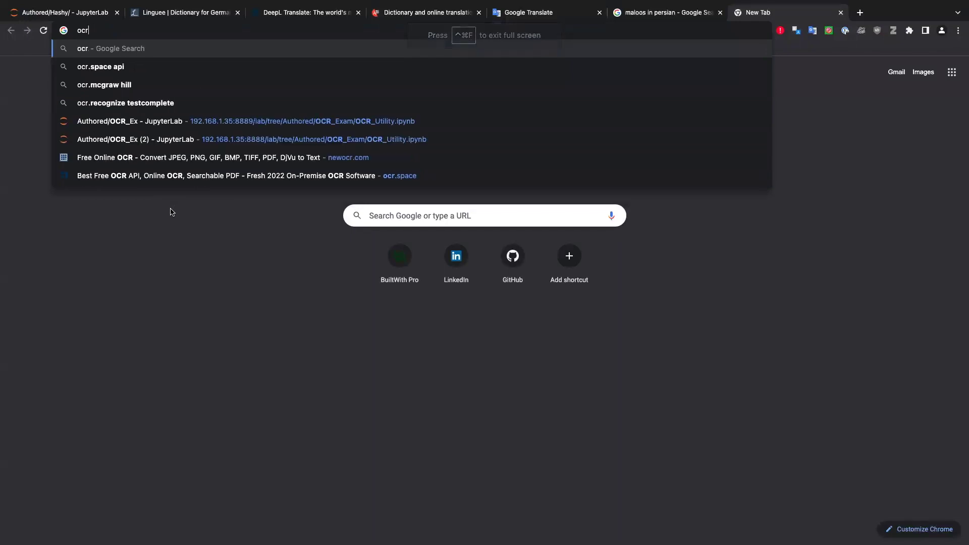
pyautogui.write('.s')
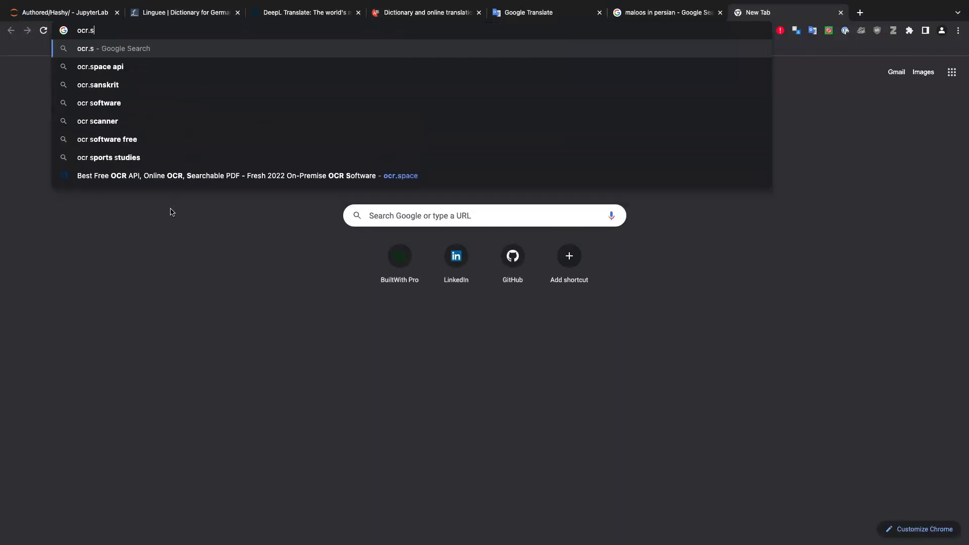
pyautogui.write('pace')
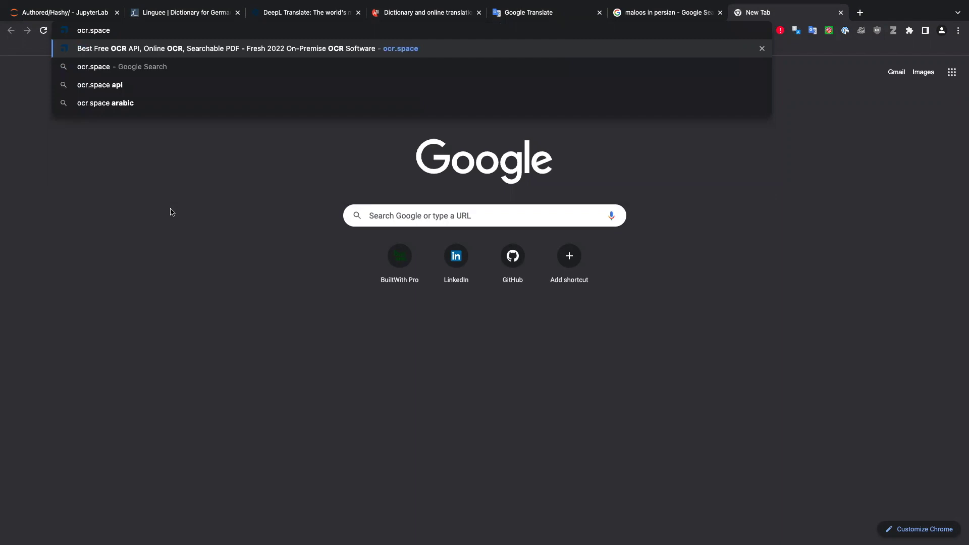
pyautogui.press('Return')
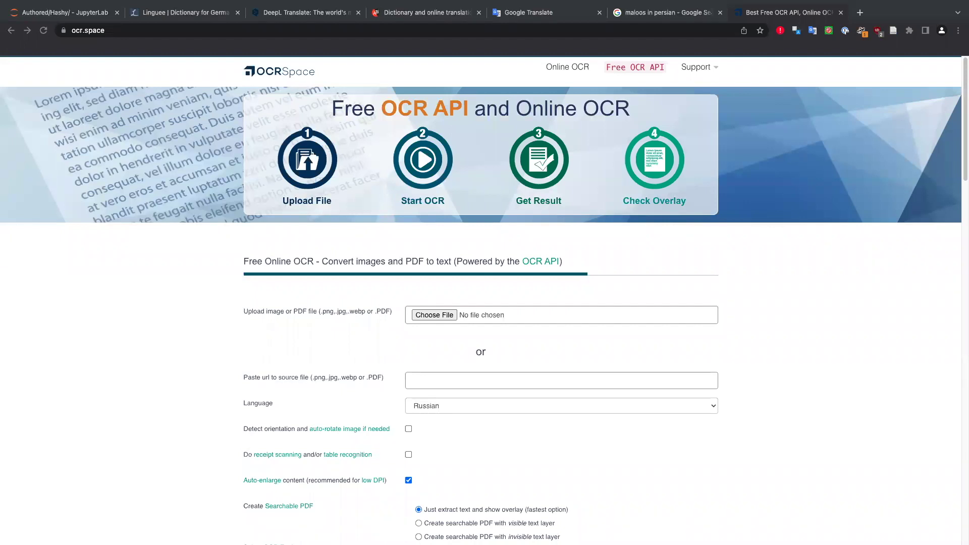
# Cut the recognised Russian text from the OCR.space result box and return to Linguee
pyautogui.hotkey('ctrl', 'Up')
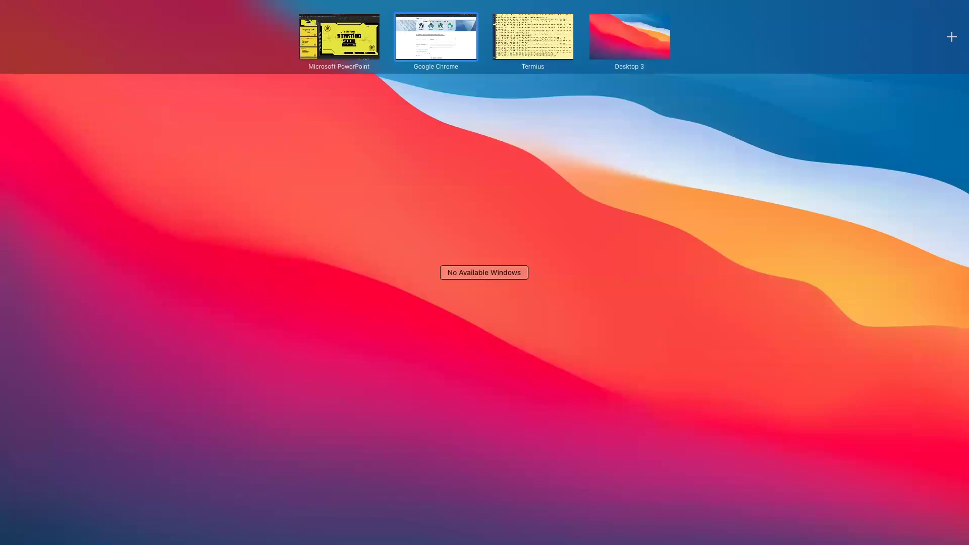
pyautogui.press('Escape')
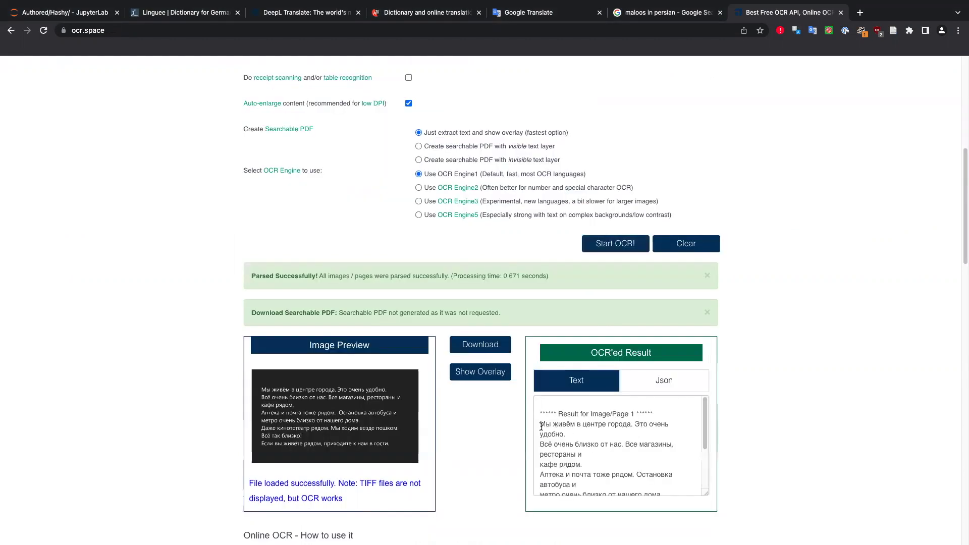
pyautogui.moveTo(539, 424); pyautogui.dragTo(651, 520)
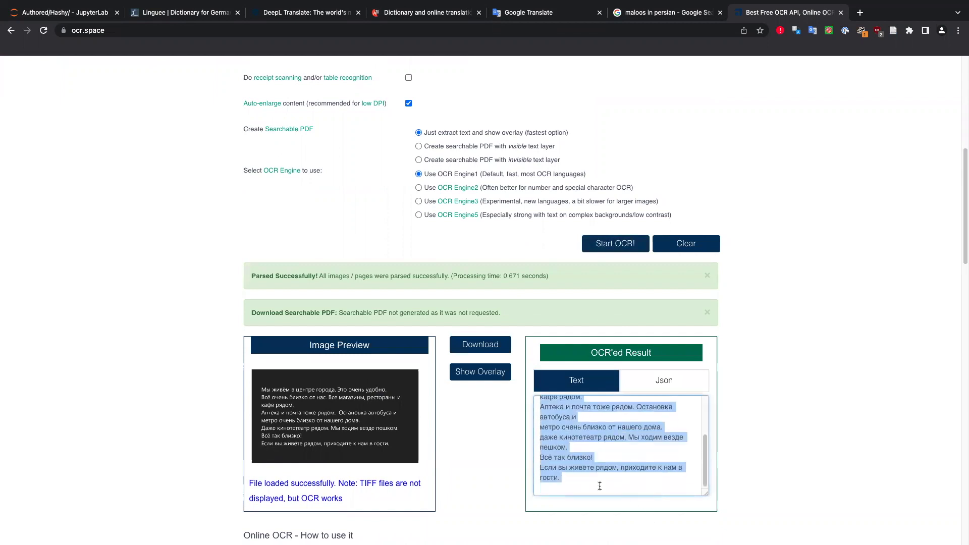
pyautogui.hotkey('ctrl', 'x')
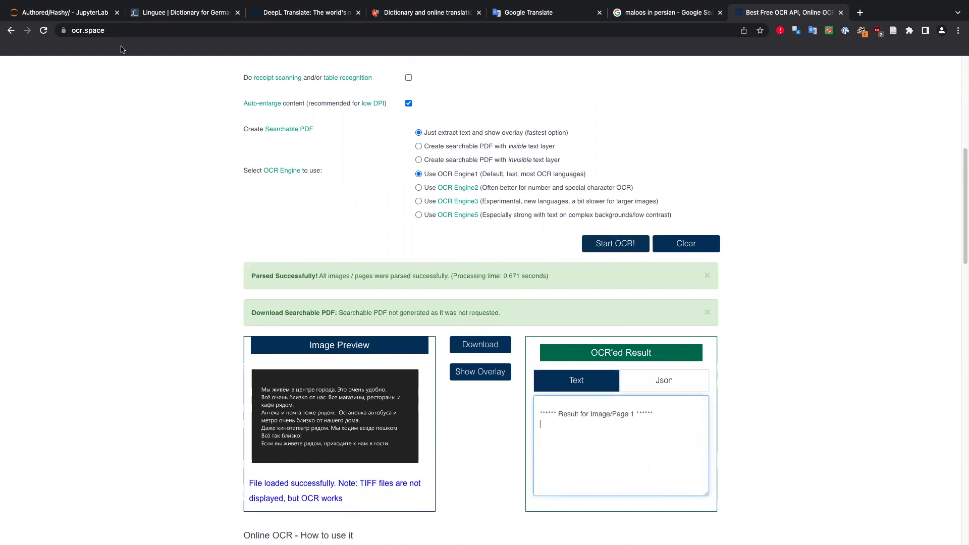
pyautogui.click(174, 12)
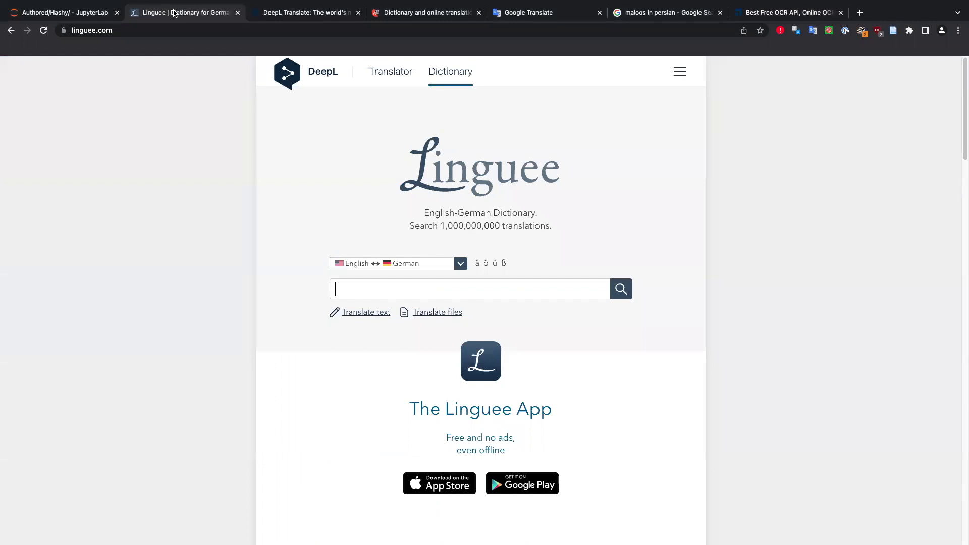
# Set Linguee's language pair to Russian and English through the More languages list
pyautogui.click(419, 264)
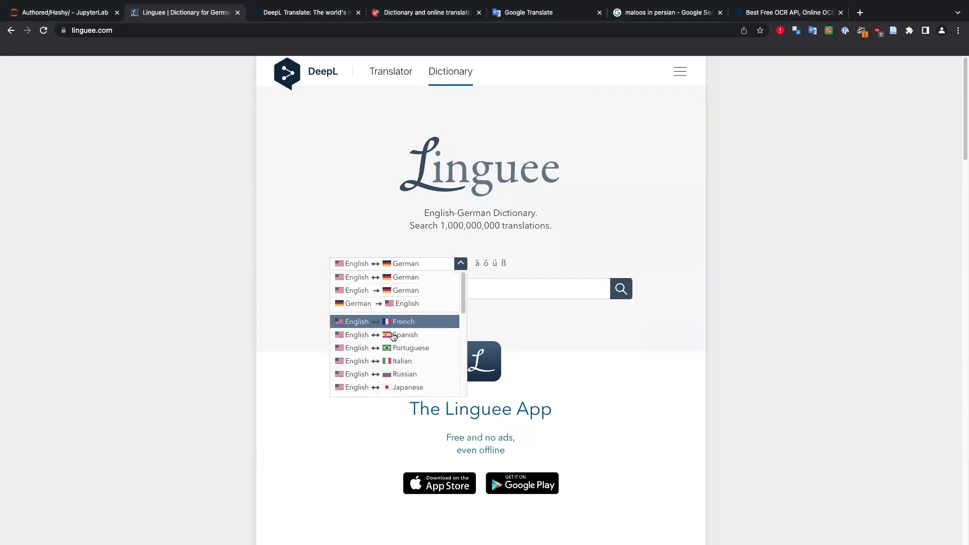
pyautogui.click(399, 374)
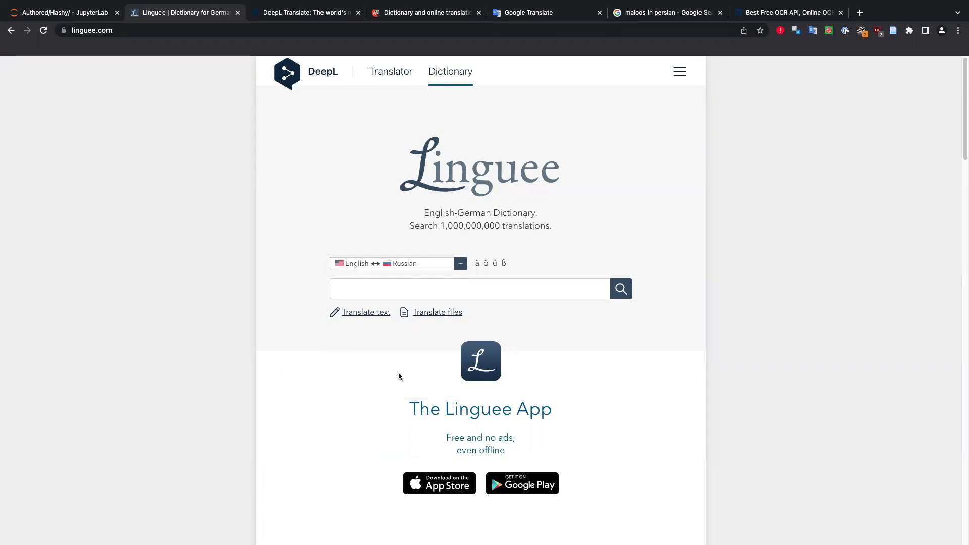
pyautogui.click(376, 266)
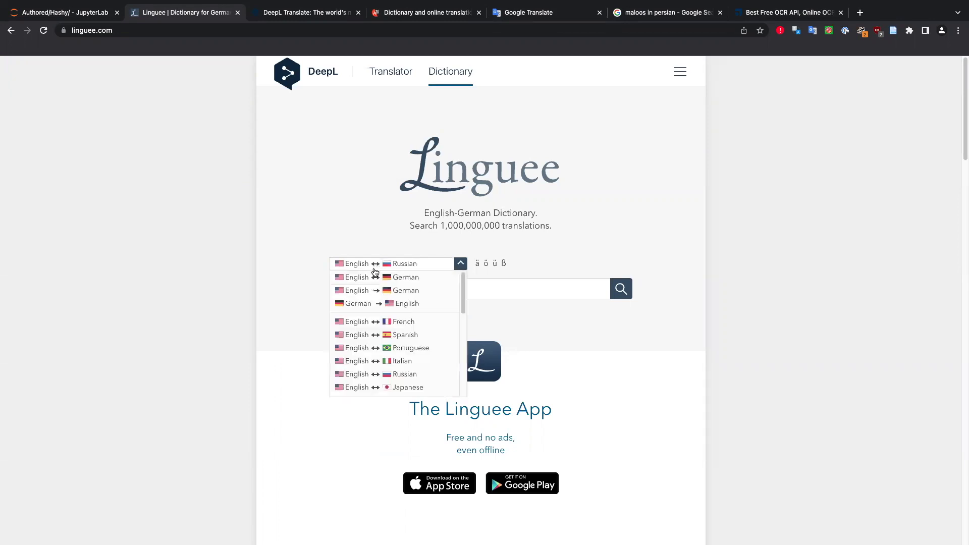
pyautogui.click(348, 267)
pyautogui.scroll(-5, 353, 302)
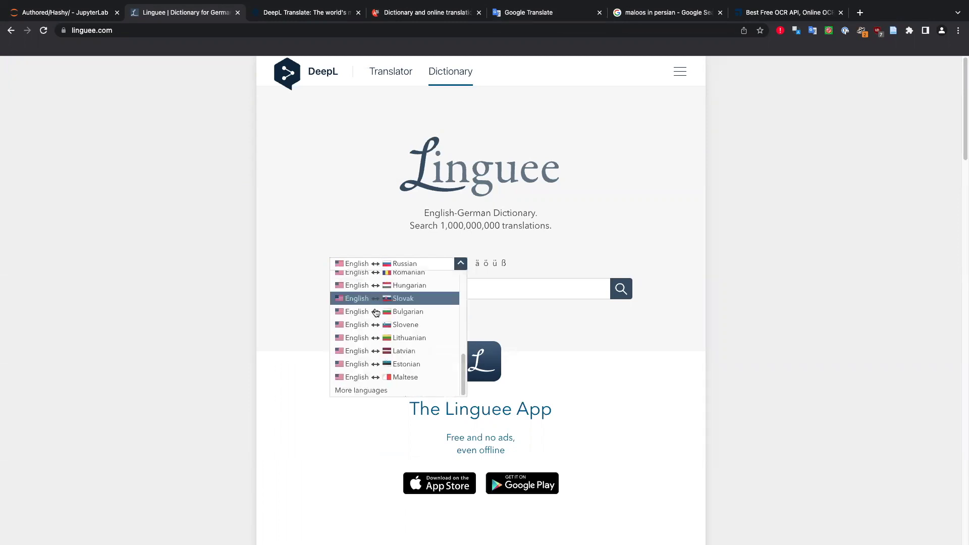
pyautogui.click(374, 389)
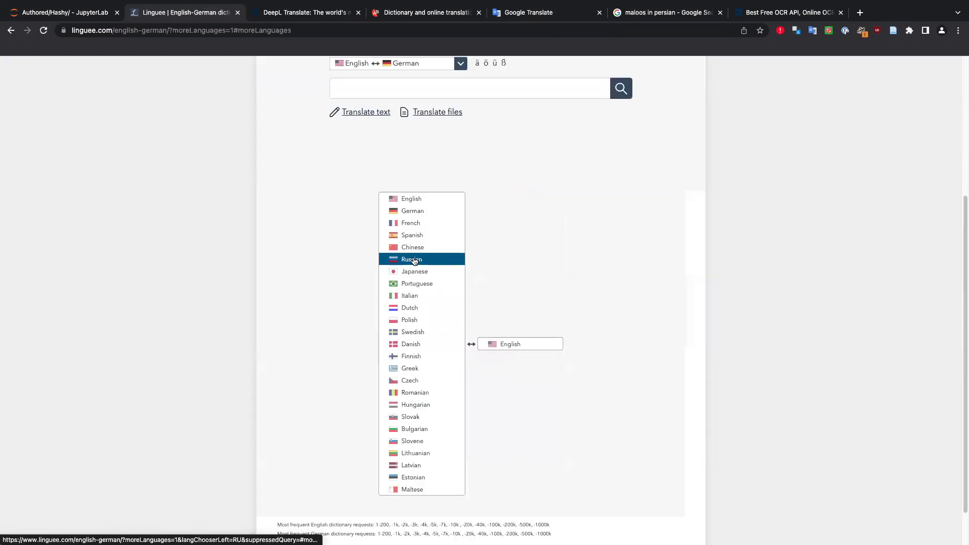
pyautogui.click(413, 259)
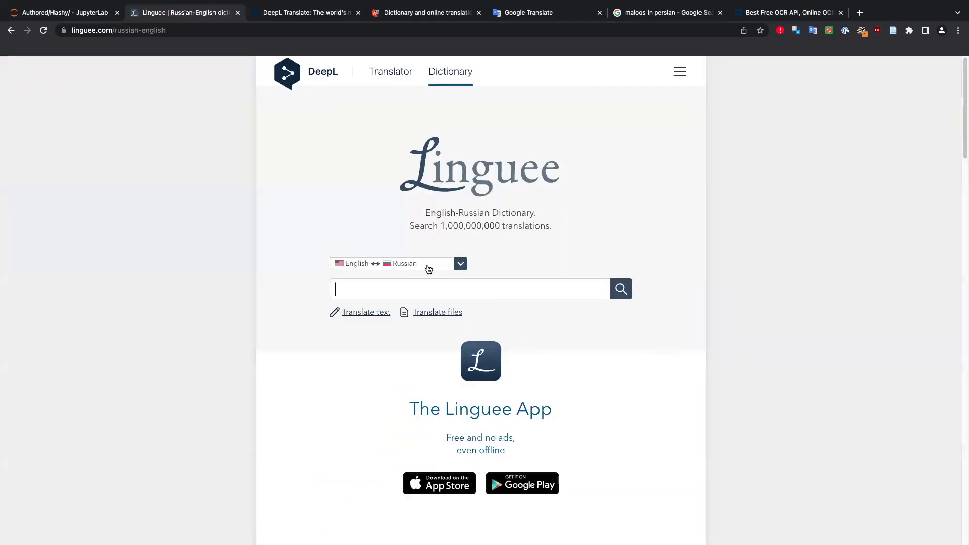
pyautogui.click(429, 267)
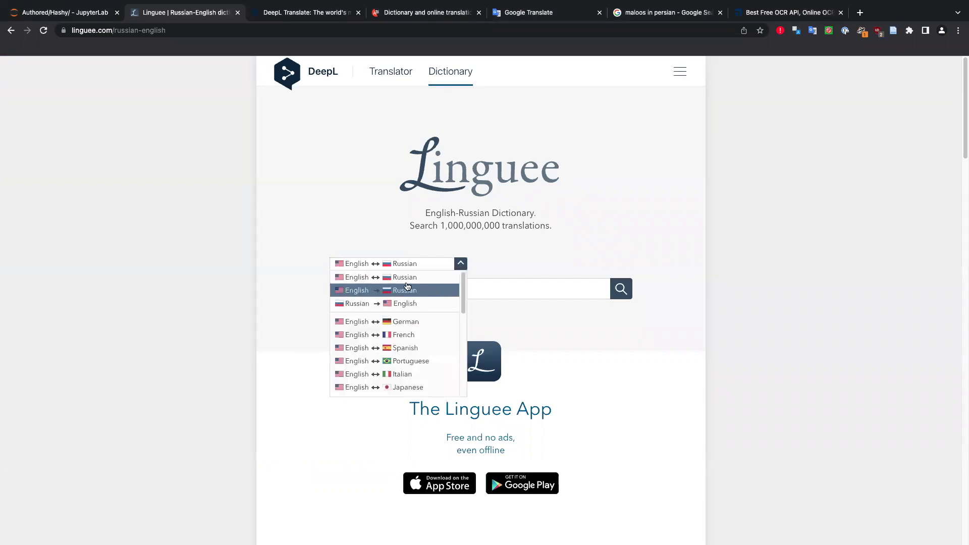
pyautogui.scroll(-5, 386, 374)
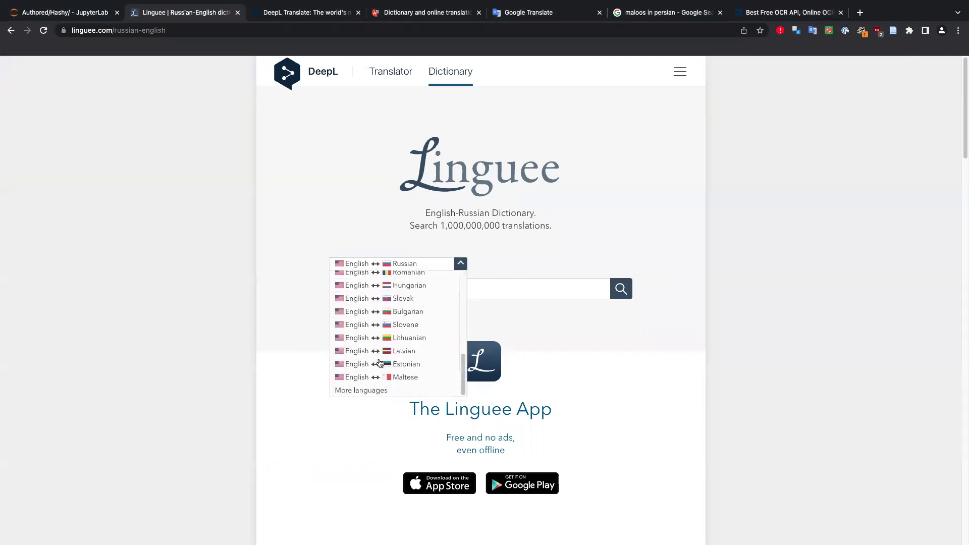
pyautogui.click(373, 390)
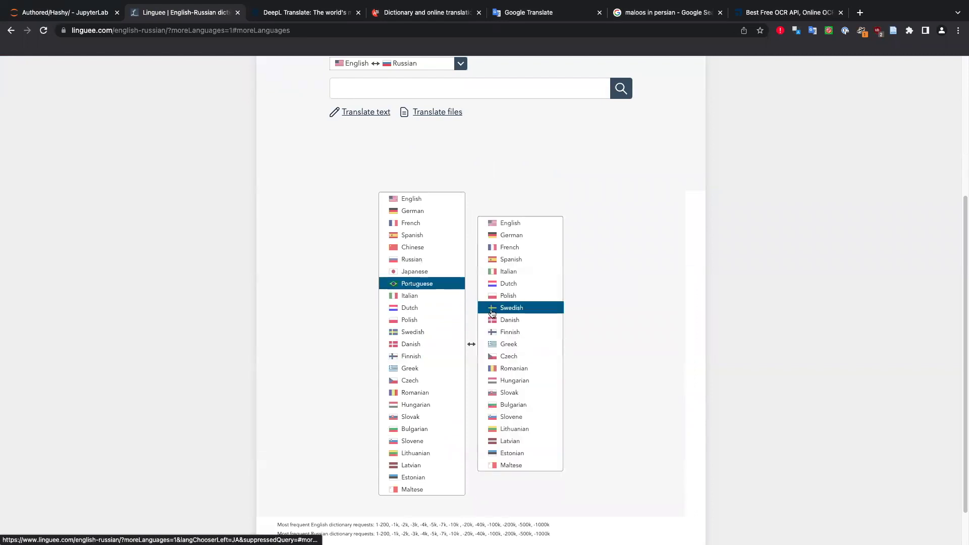
pyautogui.moveTo(421, 259)
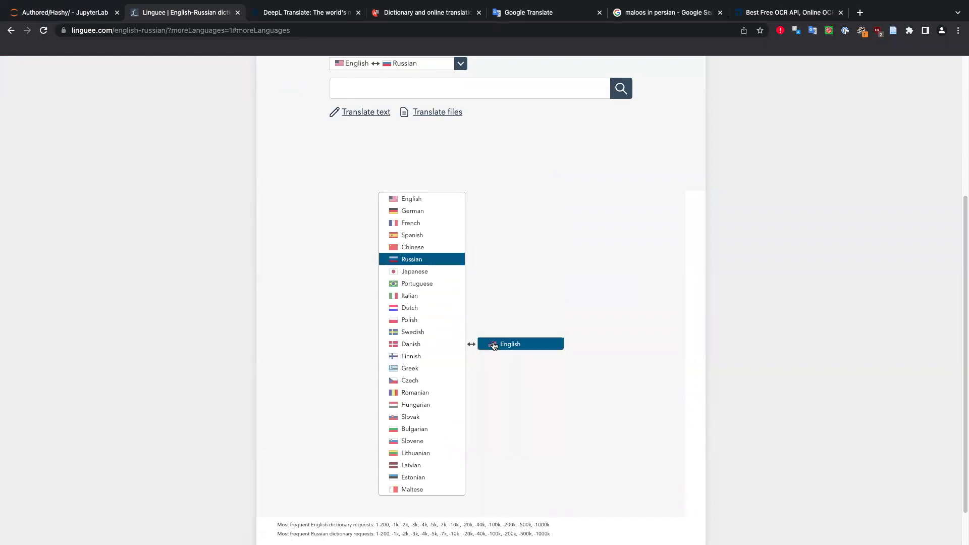
pyautogui.click(494, 345)
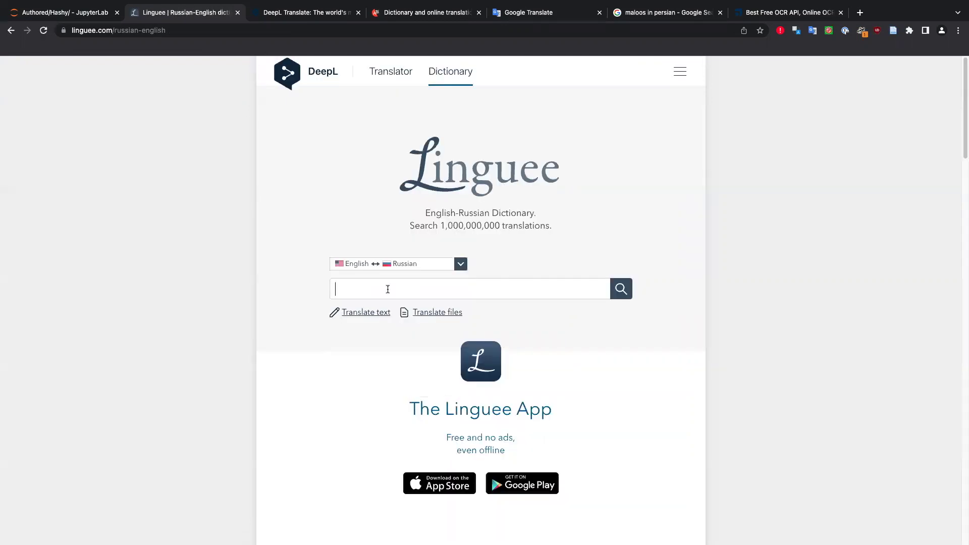
# Paste the Russian city-centre passage into Linguee and search for it
pyautogui.hotkey('ctrl', 'v')
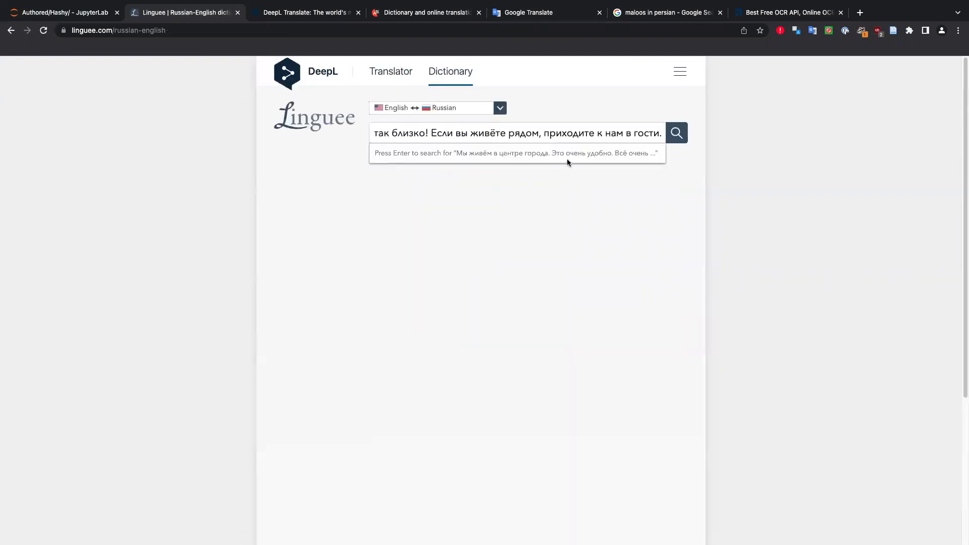
pyautogui.click(567, 159)
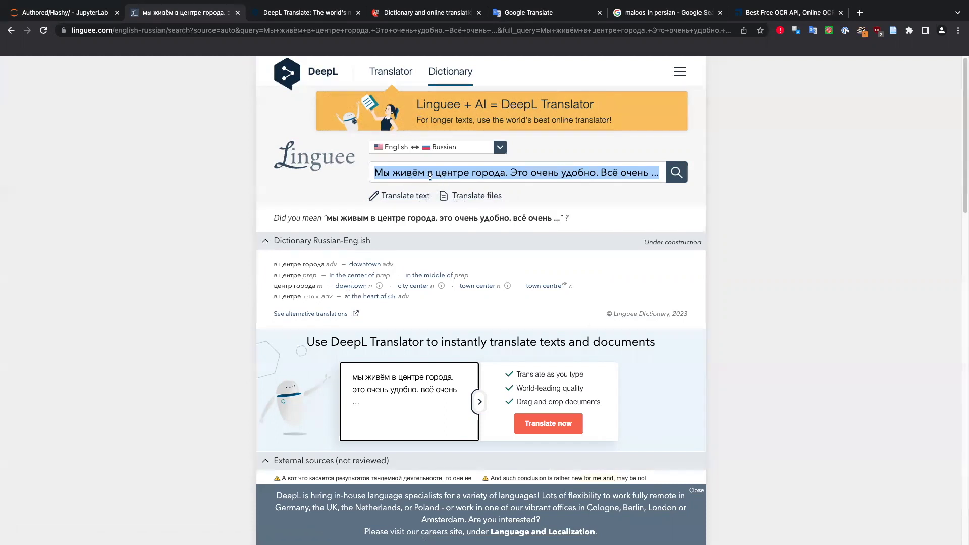
# Paste the Russian passage into DeepL Translator's source box for translation
pyautogui.click(300, 14)
pyautogui.click(260, 209)
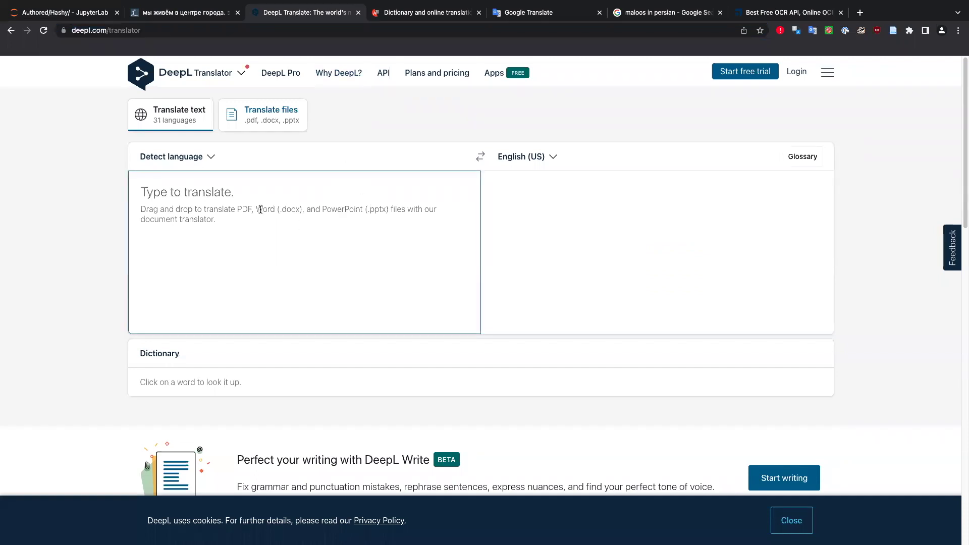
pyautogui.hotkey('ctrl', 'v')
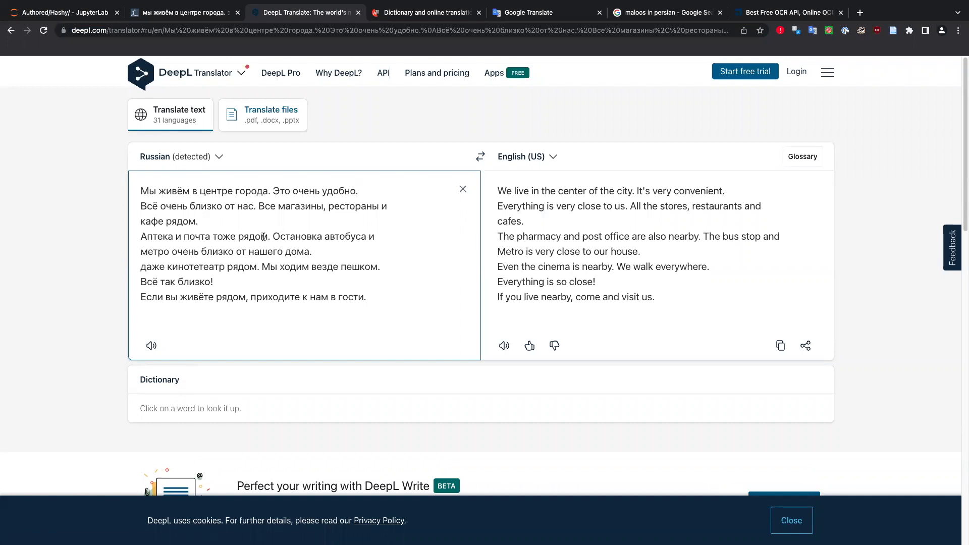
# Show DeepL's dictionary entries for 'метро' (metro, subway, underground)
pyautogui.click(153, 251)
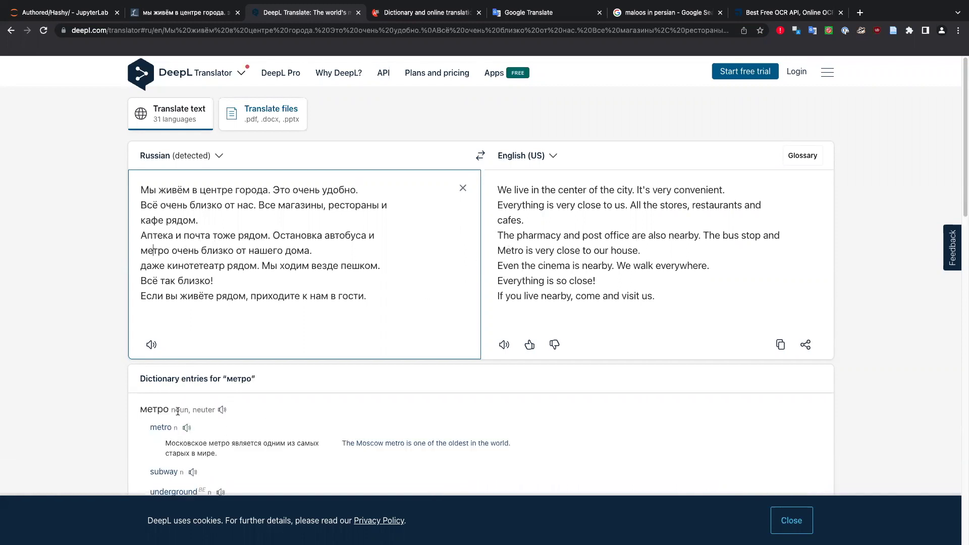
pyautogui.scroll(-1, 177, 406)
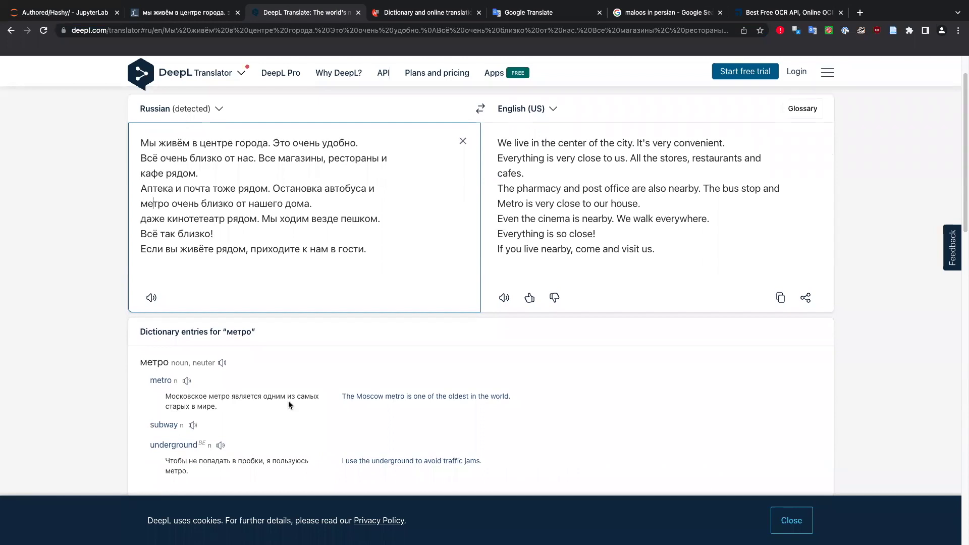
pyautogui.scroll(-1, 288, 401)
pyautogui.scroll(1, 346, 394)
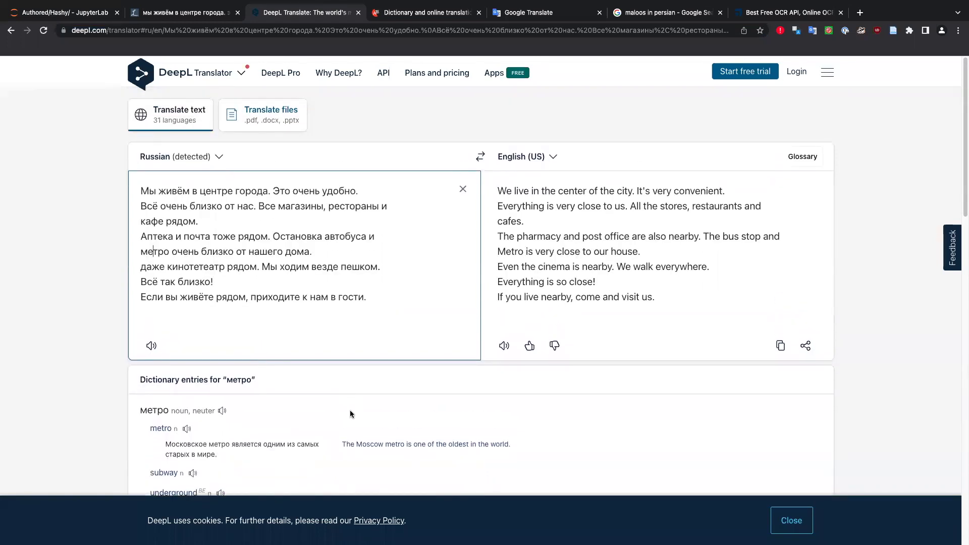
pyautogui.click(189, 127)
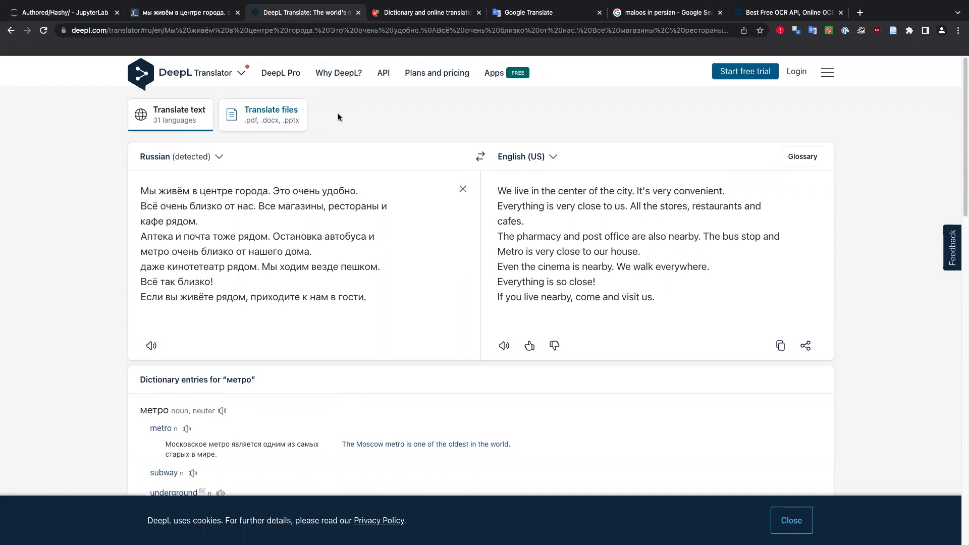
# Paste the Russian passage into Yandex Translate and swap the direction to Russian → English
pyautogui.click(374, 14)
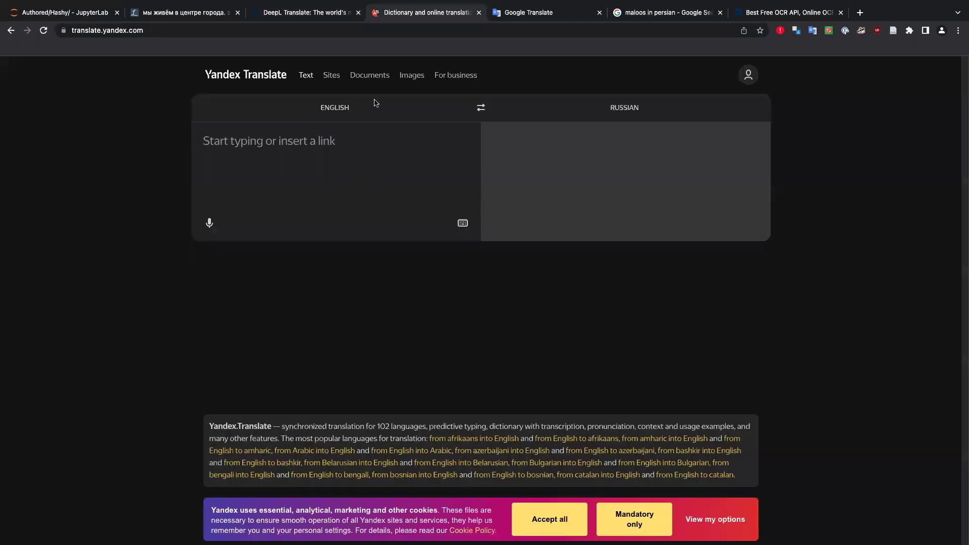
pyautogui.hotkey('ctrl', 'v')
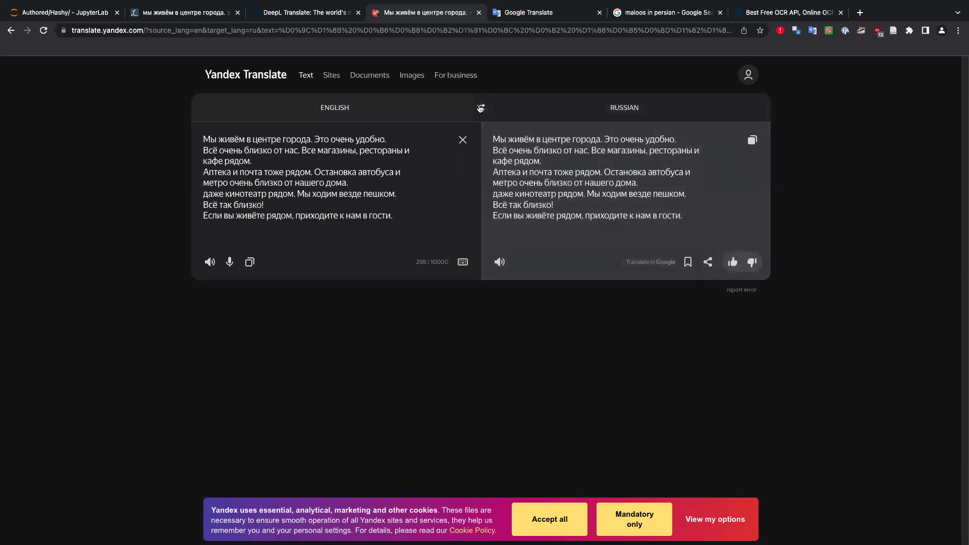
pyautogui.click(481, 107)
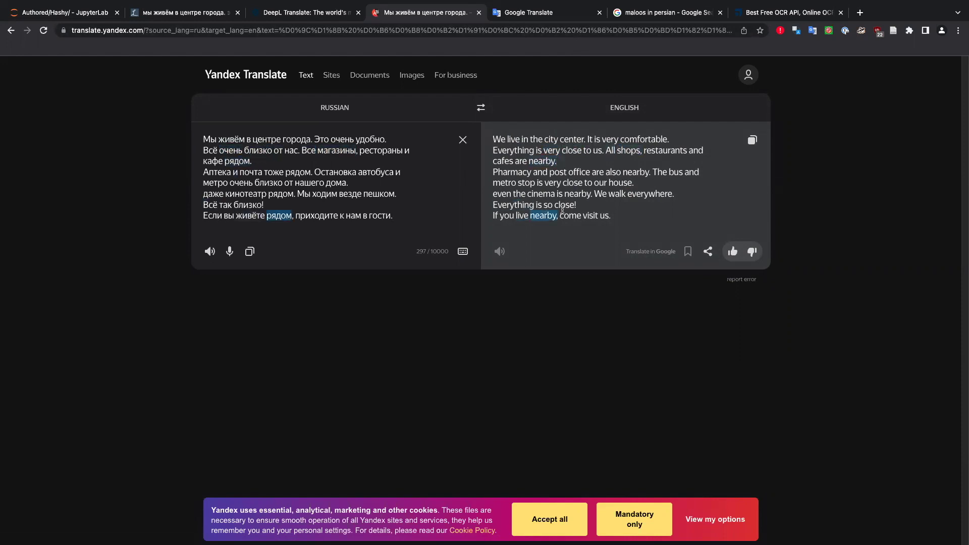
# Translate the passage in Google Translate and compare it with the Yandex and DeepL versions
pyautogui.click(544, 18)
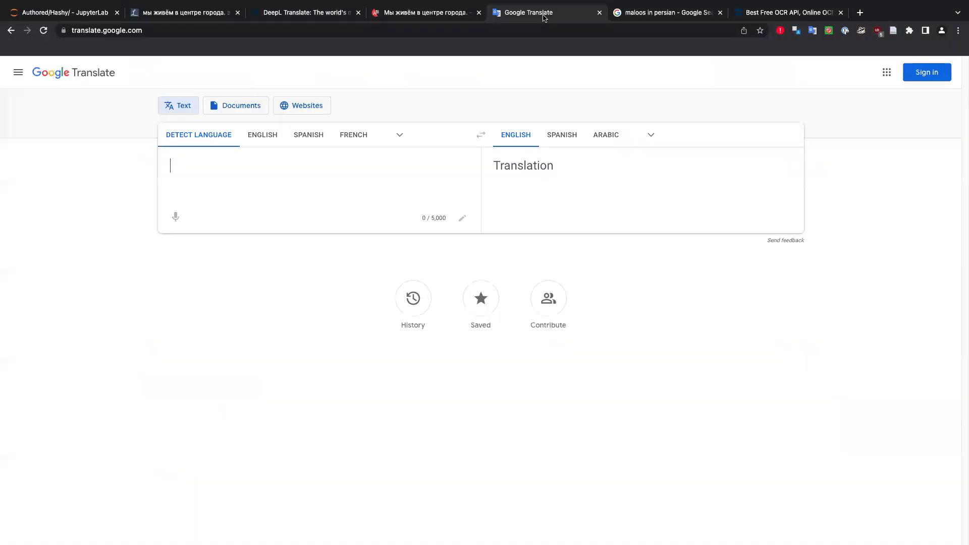
pyautogui.write('Мы живём в центре города. Это очень удобно. Всё очень близко от нас. Все магазины, рестораны и кафе рядом. Аптека и почта тоже рядом. Остановка автобуса и метро очень близко от нашего дома. даже кинотетеатр рядом. Мы ходим везде пешком. Всё так близко! Если вы живёте рядом, приходите к нам в гости.')
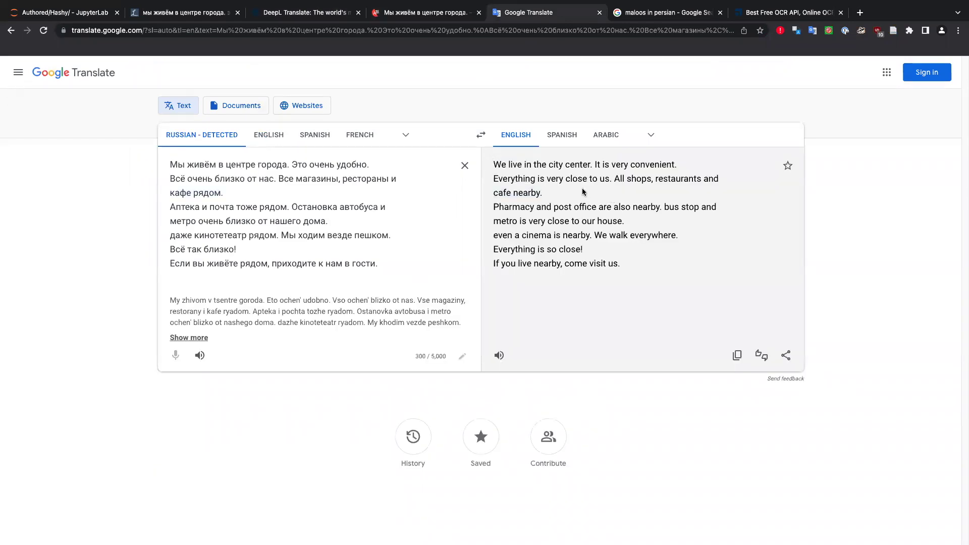
pyautogui.click(426, 17)
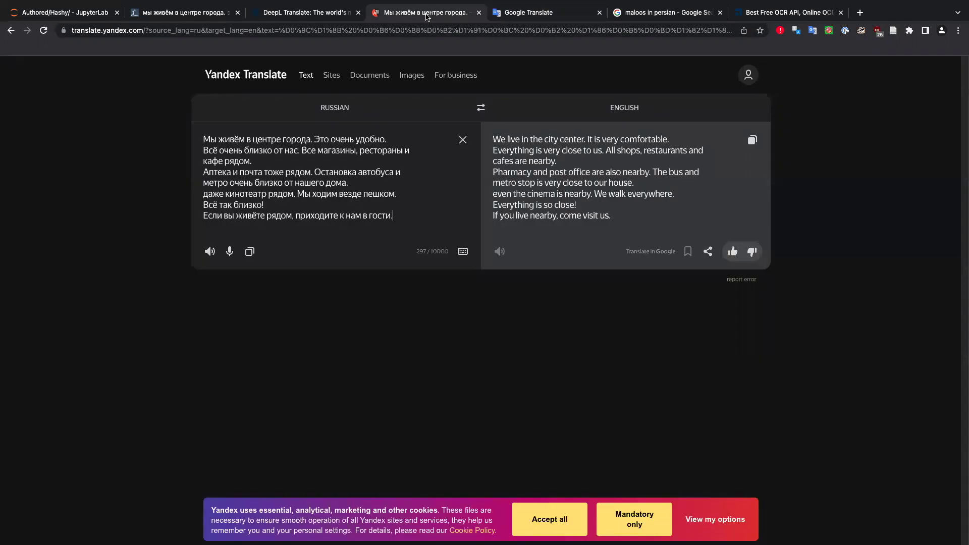
pyautogui.click(328, 14)
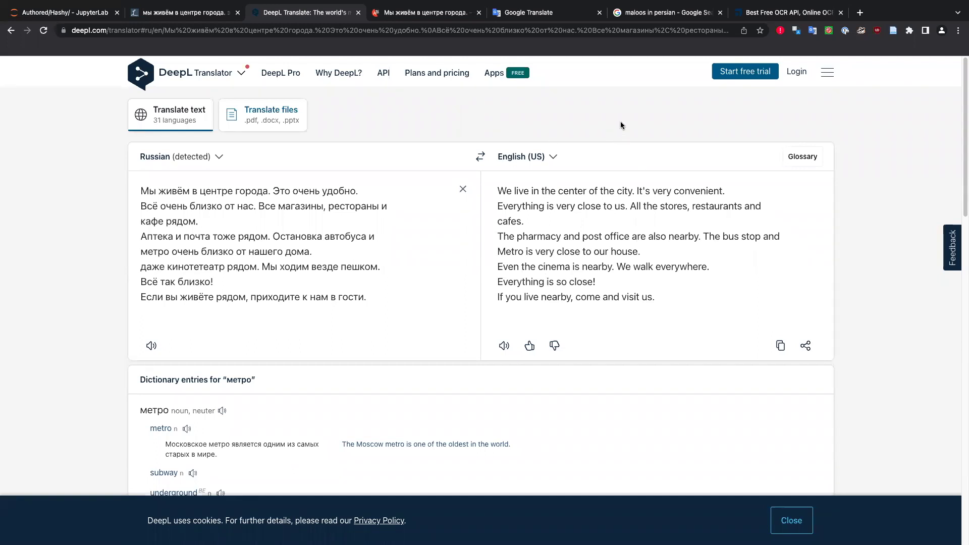
# View the Google results for 'maloos in persian', which define it as cute
pyautogui.click(669, 13)
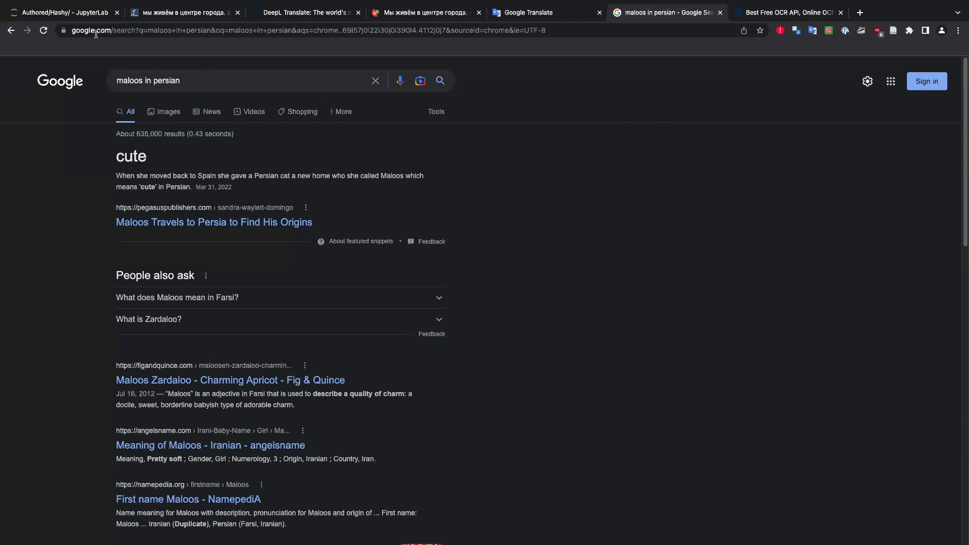
pyautogui.click(73, 18)
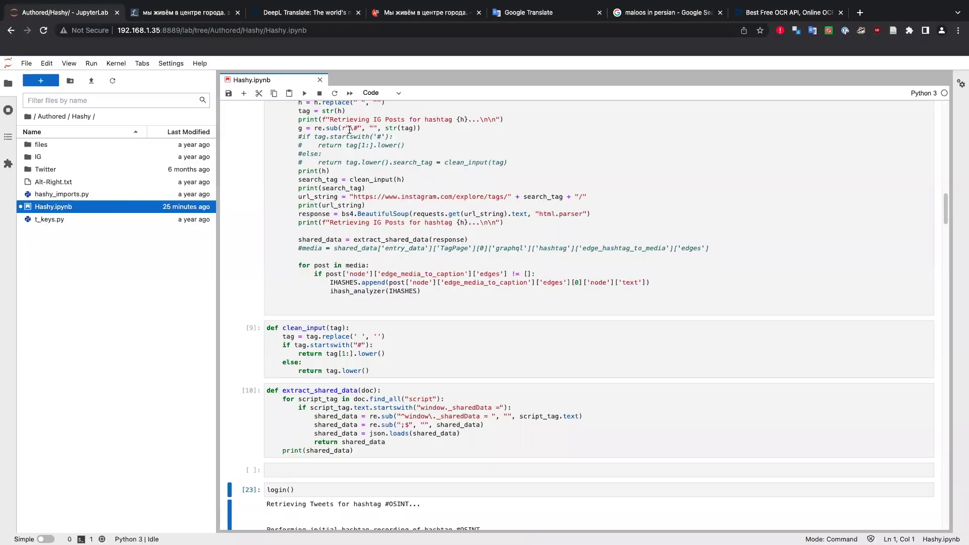
pyautogui.scroll(5, 351, 134)
pyautogui.scroll(5, 351, 137)
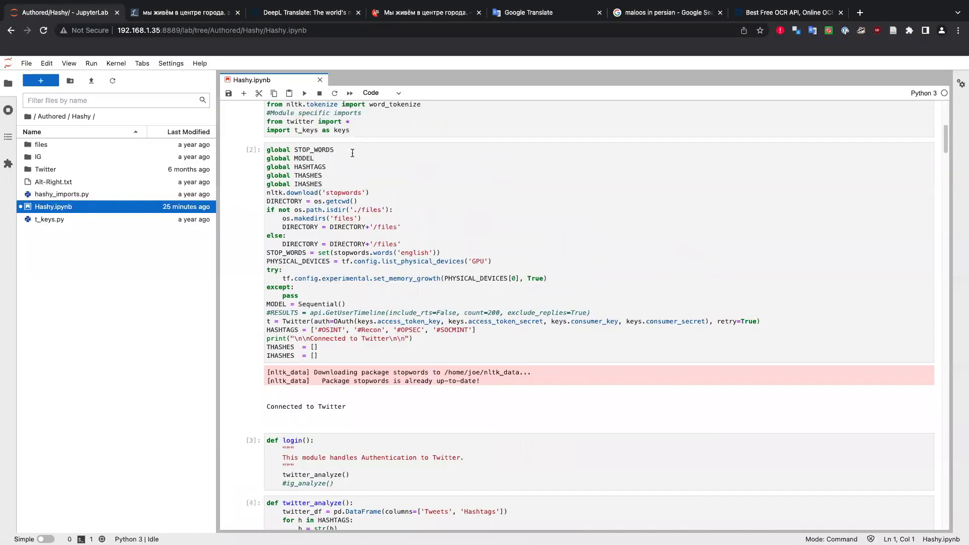
pyautogui.scroll(5, 350, 139)
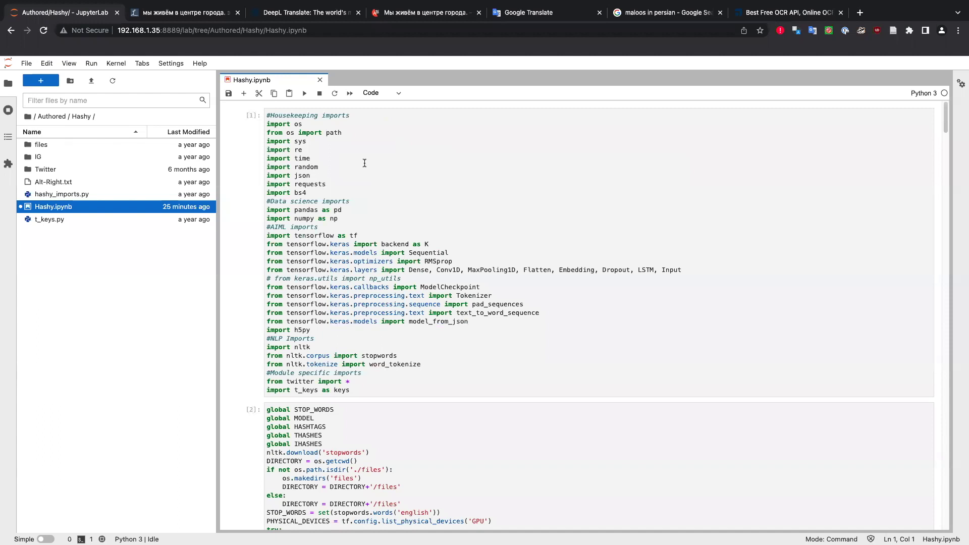
pyautogui.click(364, 163)
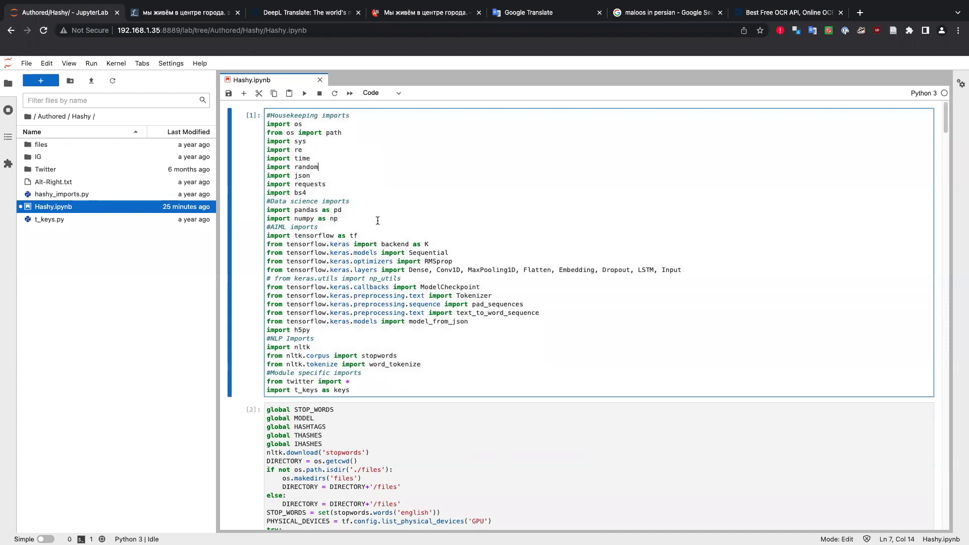
pyautogui.scroll(-2, 371, 213)
pyautogui.scroll(-5, 372, 213)
pyautogui.scroll(-4, 373, 222)
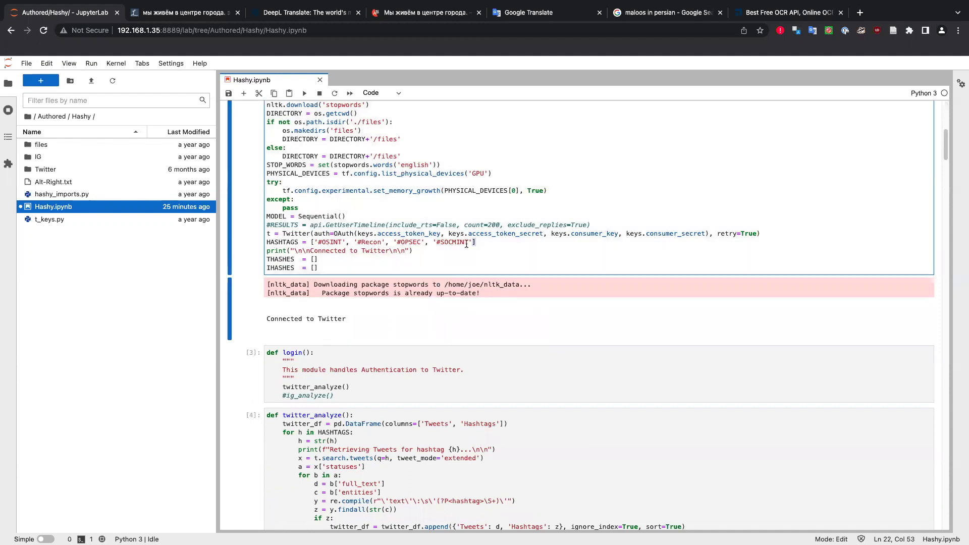
pyautogui.moveTo(475, 242); pyautogui.dragTo(311, 242)
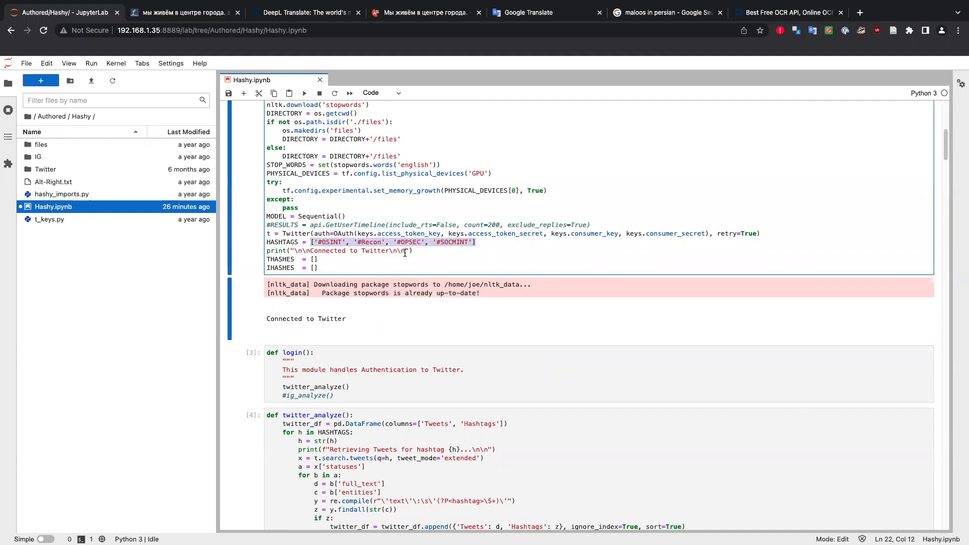
pyautogui.scroll(-1, 323, 252)
pyautogui.scroll(-3, 323, 252)
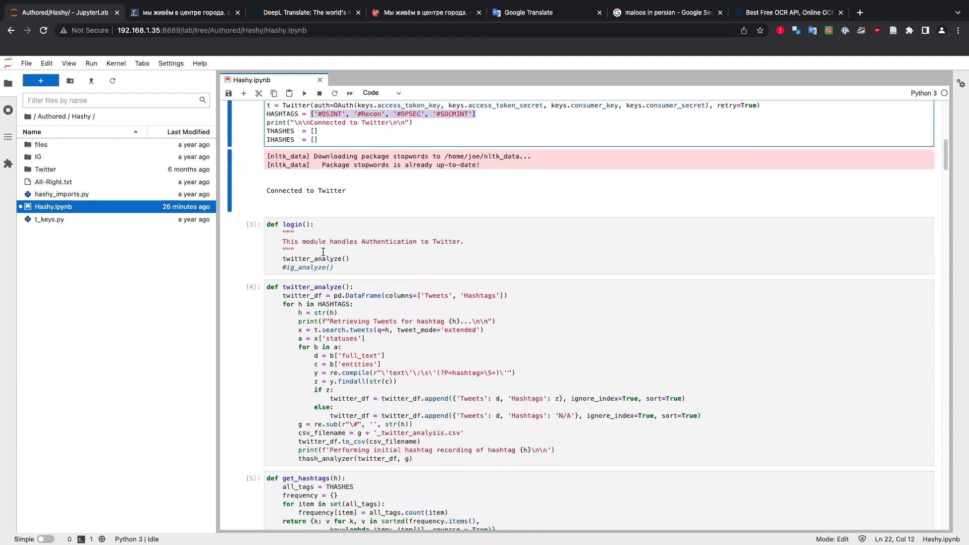
pyautogui.scroll(-1, 328, 252)
pyautogui.scroll(-2, 335, 253)
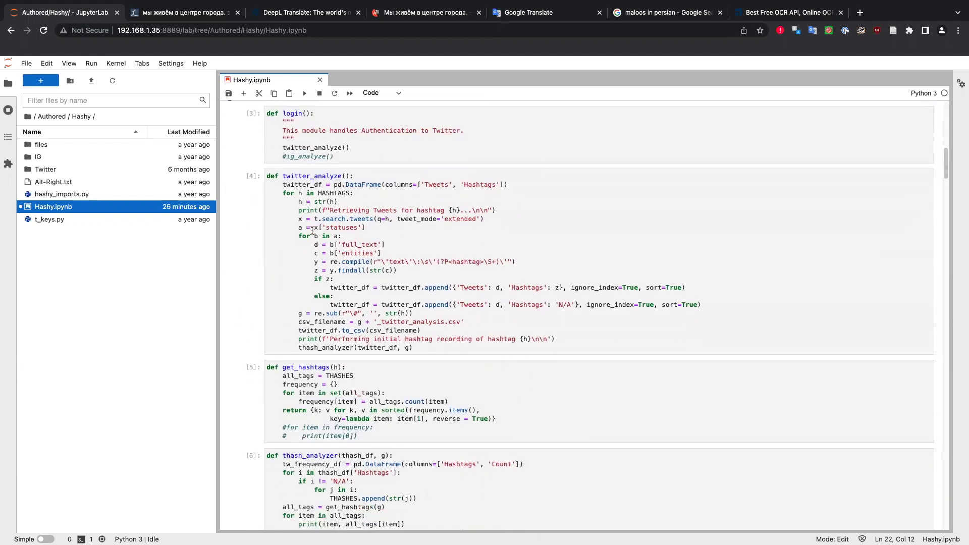
pyautogui.scroll(-5, 333, 250)
pyautogui.scroll(-1, 323, 246)
pyautogui.scroll(-8, 310, 243)
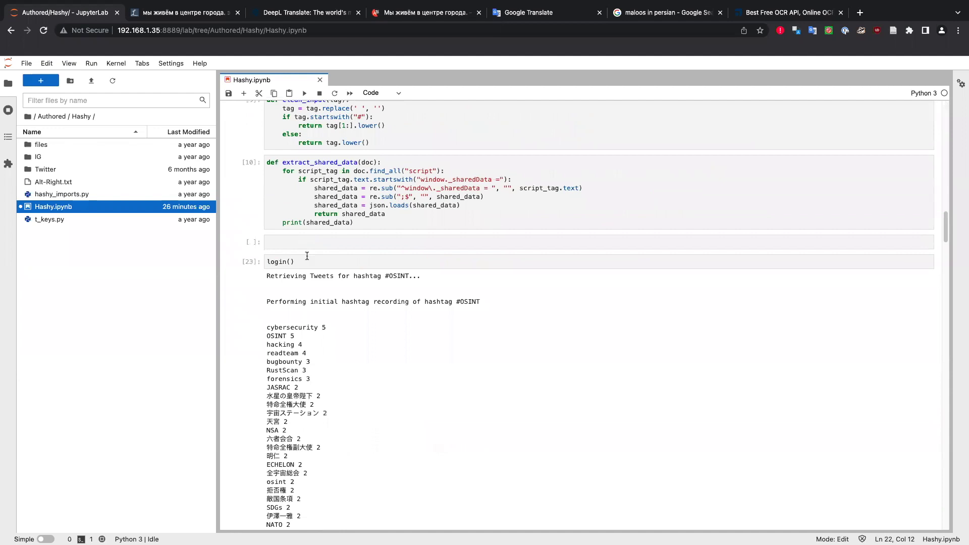
pyautogui.click(306, 259)
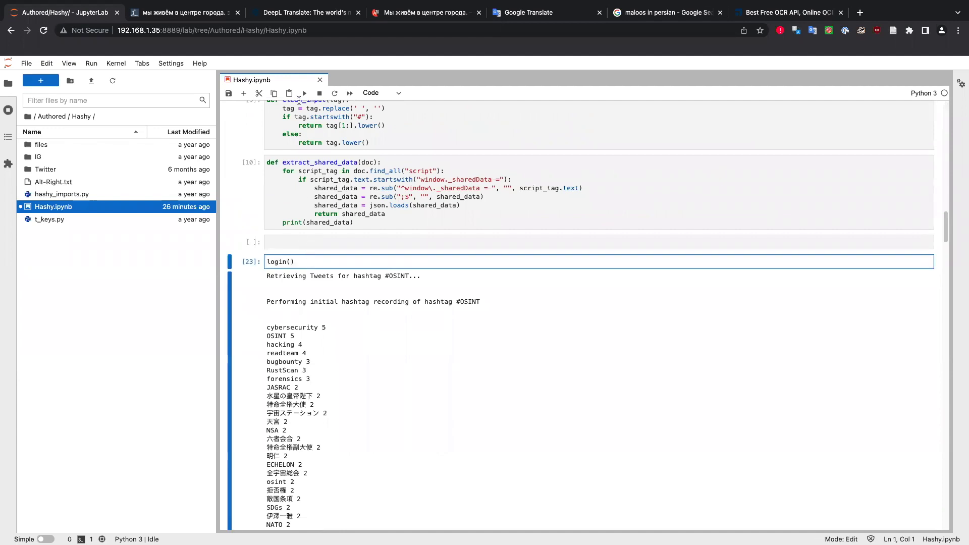
pyautogui.click(304, 93)
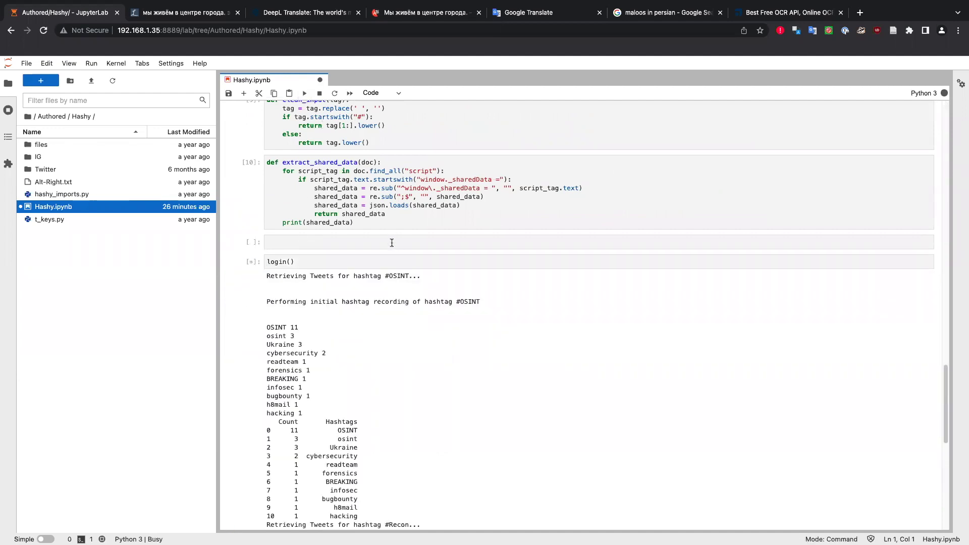
pyautogui.scroll(-1, 317, 317)
pyautogui.scroll(-2, 317, 317)
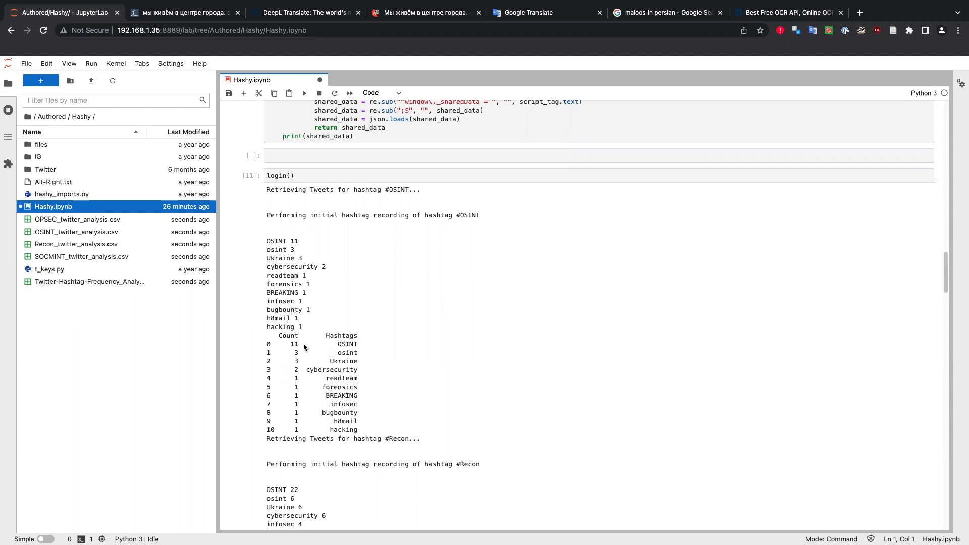
pyautogui.scroll(-2, 305, 370)
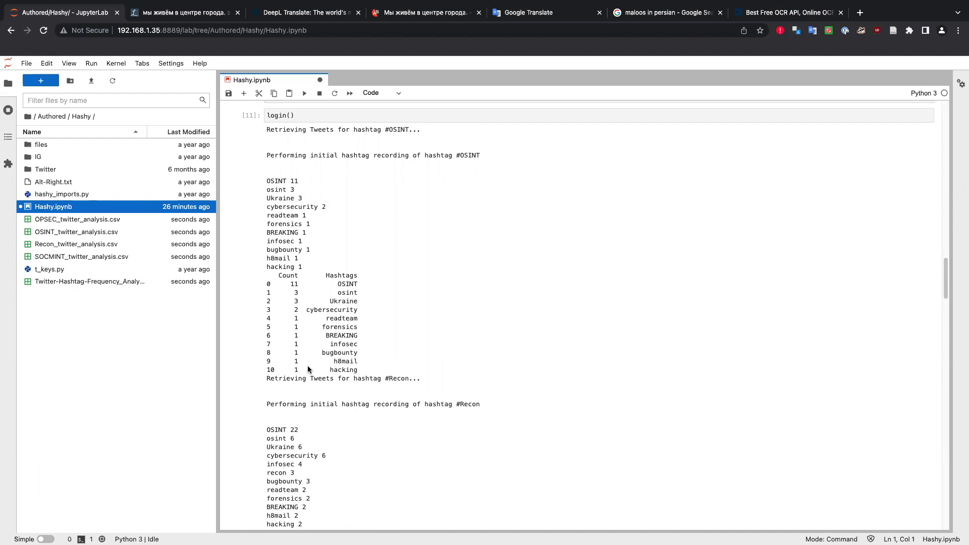
pyautogui.scroll(-5, 307, 365)
pyautogui.scroll(-1, 311, 361)
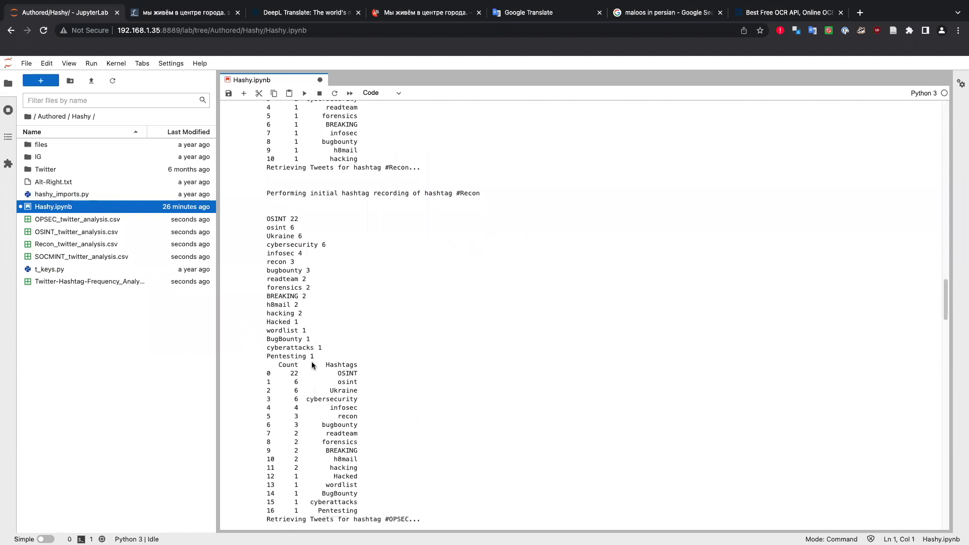
pyautogui.scroll(-2, 328, 333)
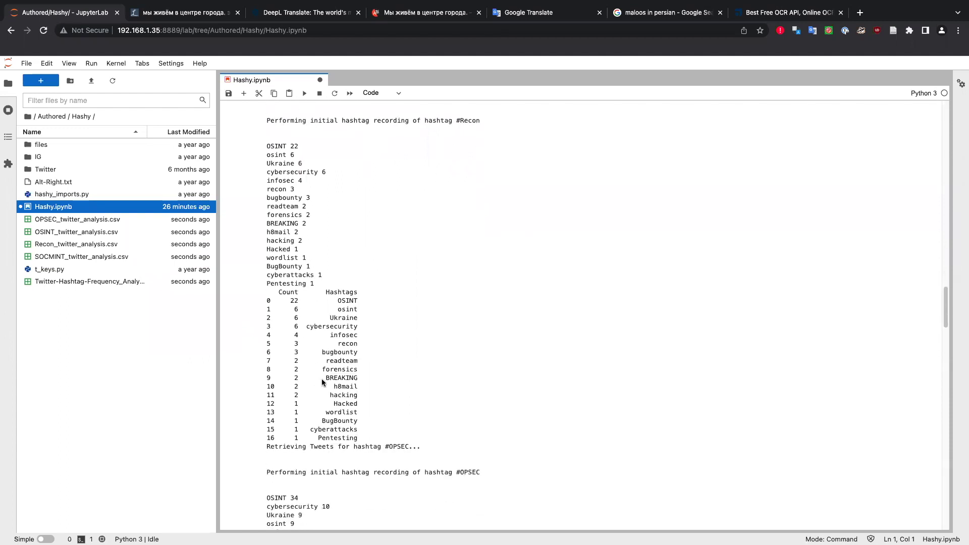
pyautogui.scroll(-2, 323, 378)
pyautogui.scroll(-2, 328, 406)
pyautogui.scroll(-2, 310, 401)
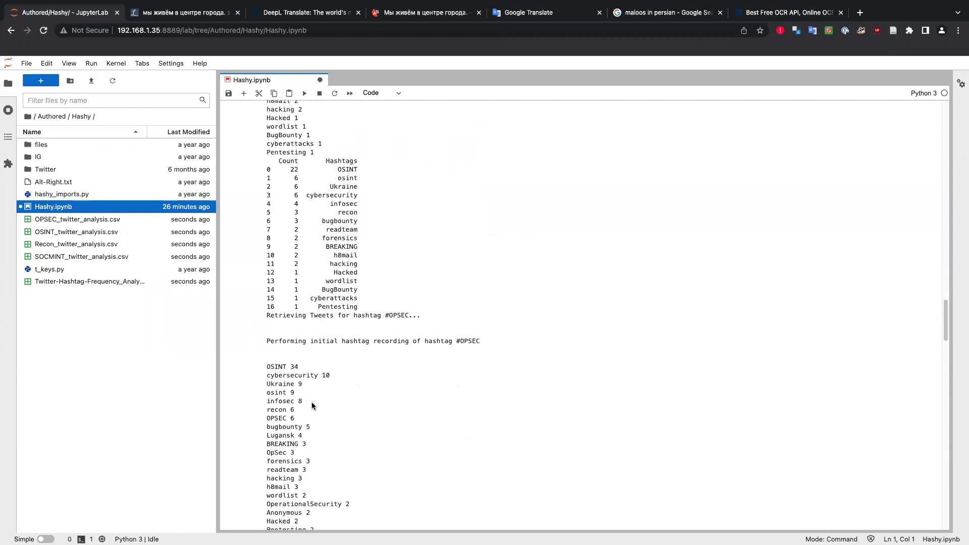
pyautogui.scroll(-5, 309, 402)
pyautogui.scroll(-2, 303, 373)
pyautogui.scroll(-1, 297, 364)
pyautogui.scroll(-1, 328, 348)
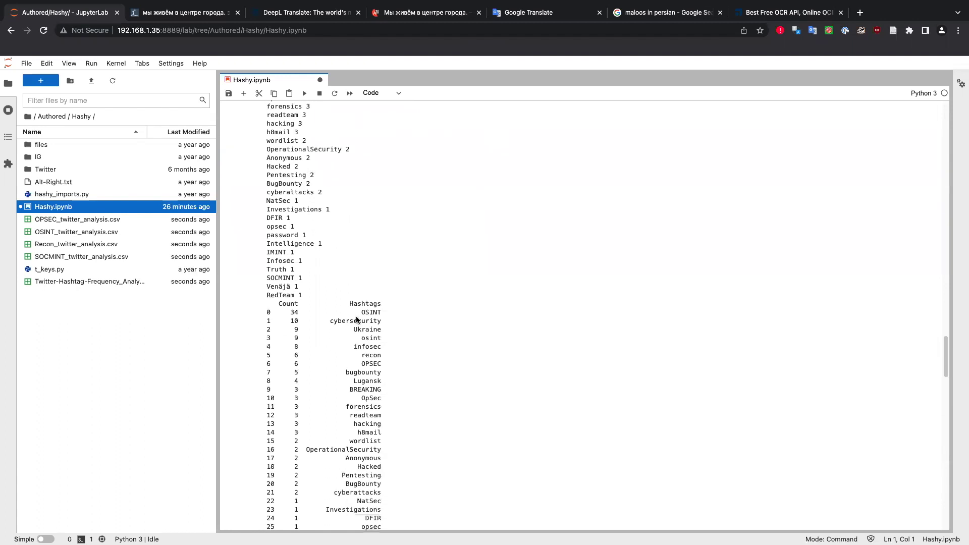
pyautogui.scroll(-6, 328, 396)
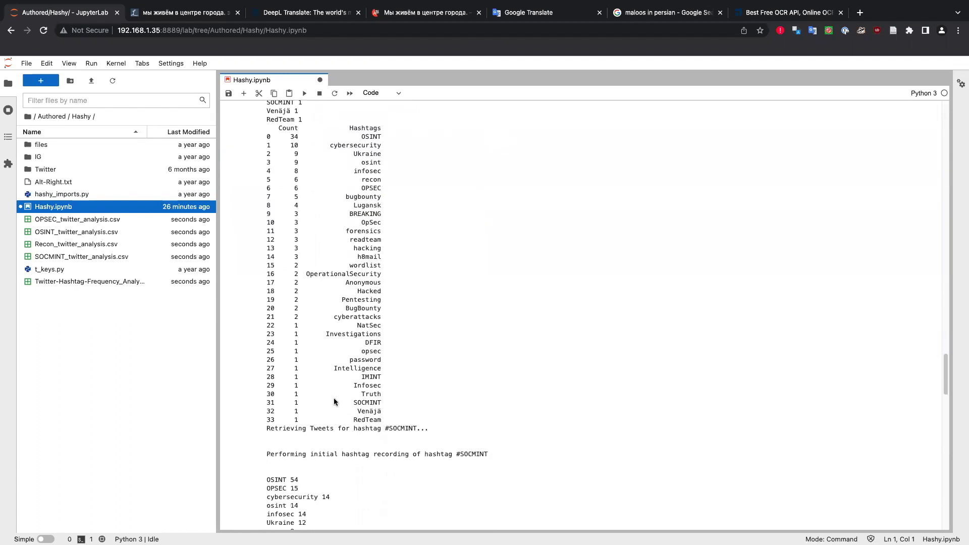
pyautogui.scroll(-4, 333, 398)
pyautogui.scroll(-1, 333, 402)
pyautogui.scroll(-1, 332, 303)
pyautogui.scroll(-2, 325, 299)
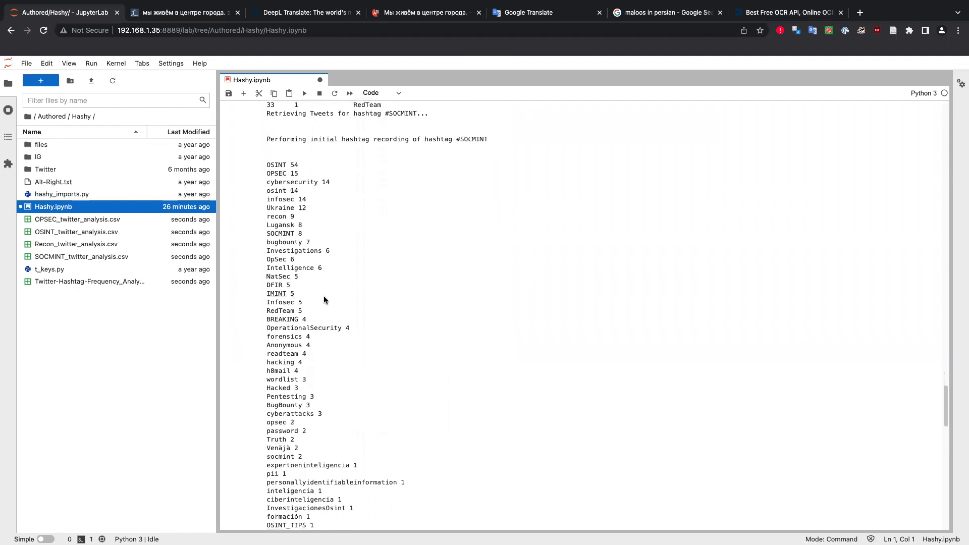
pyautogui.scroll(-7, 320, 306)
pyautogui.scroll(-1, 317, 303)
pyautogui.scroll(-2, 318, 325)
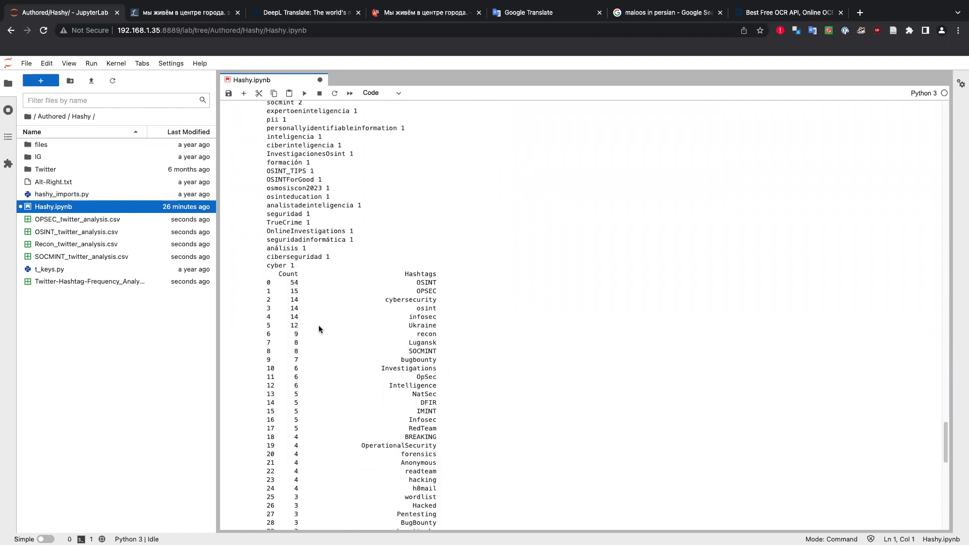
pyautogui.scroll(-1, 362, 302)
pyautogui.scroll(-2, 323, 263)
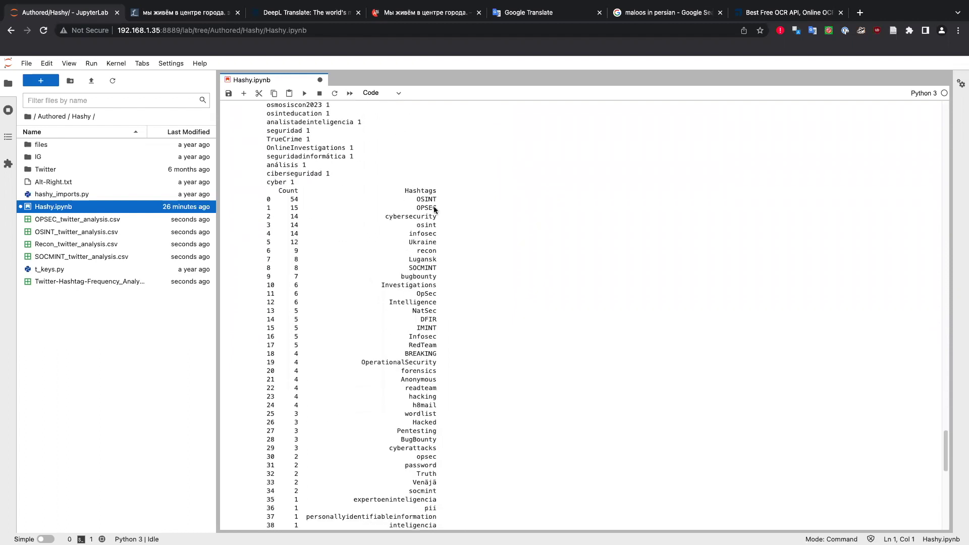
pyautogui.scroll(-1, 278, 432)
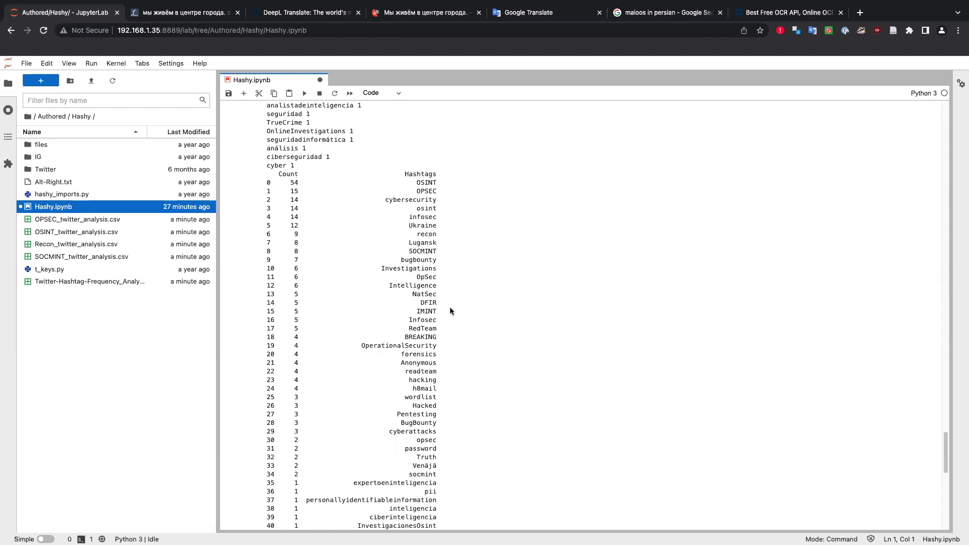
# Open OPSEC_twitter_analysis.csv with a widened Tweets column, then open Twitter-Hashtag-Frequency_Analysis.csv
pyautogui.doubleClick(109, 222)
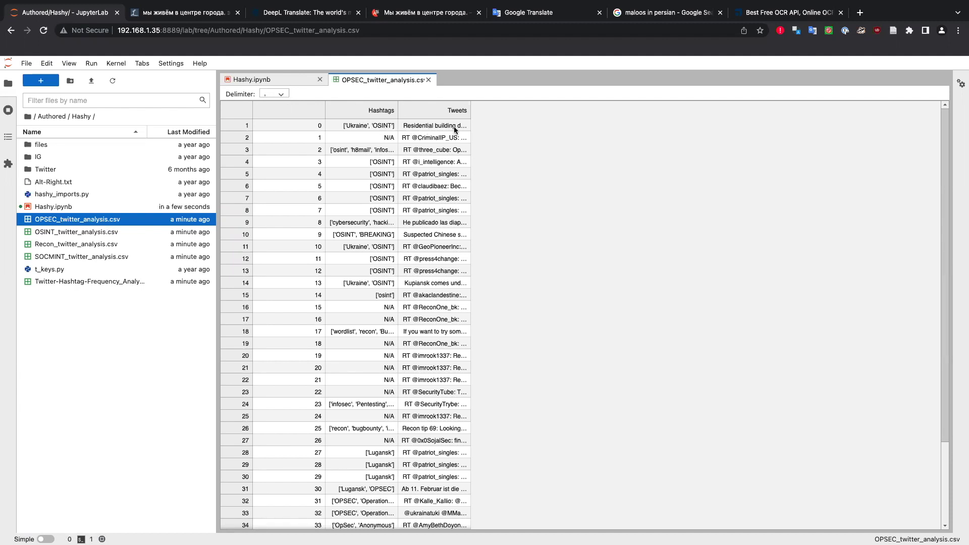
pyautogui.moveTo(469, 114); pyautogui.dragTo(796, 114)
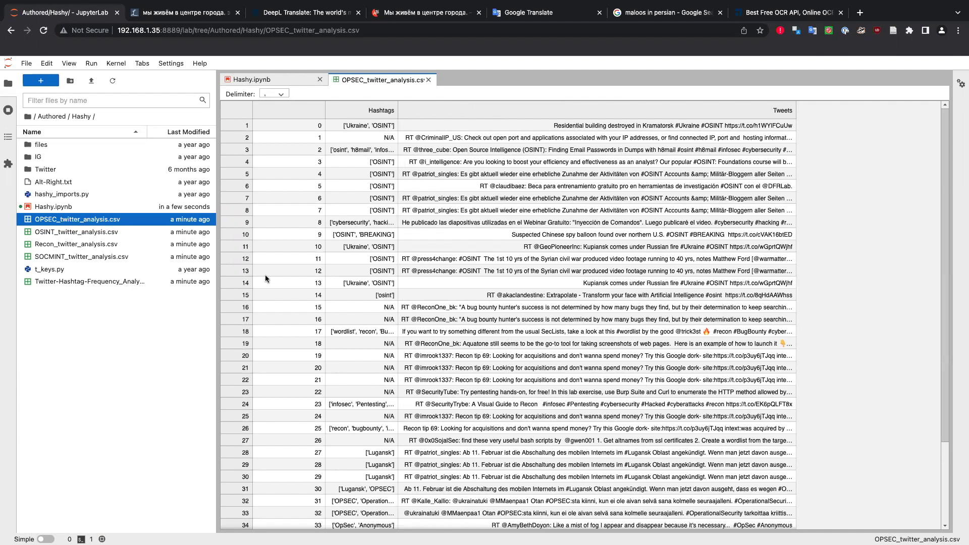
pyautogui.doubleClick(93, 280)
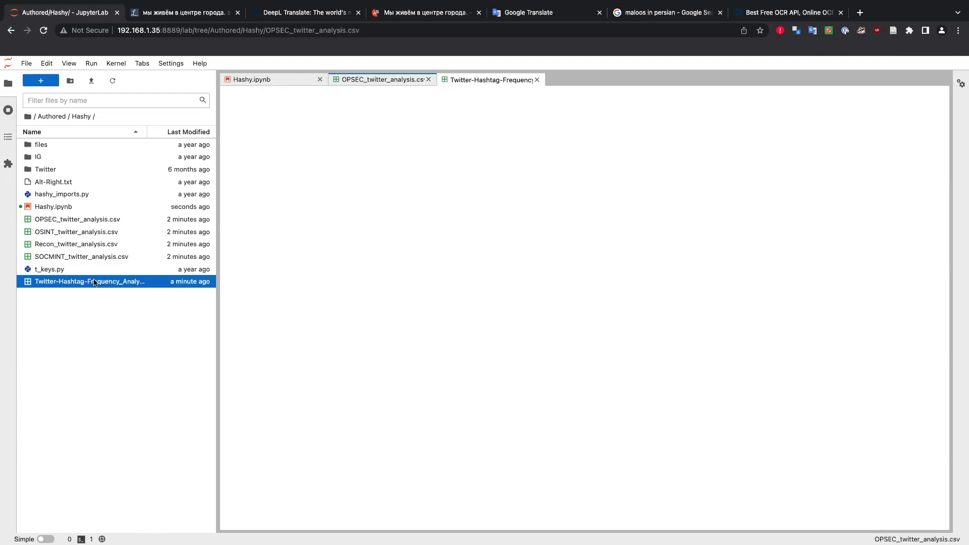
pyautogui.scroll(-5, 422, 252)
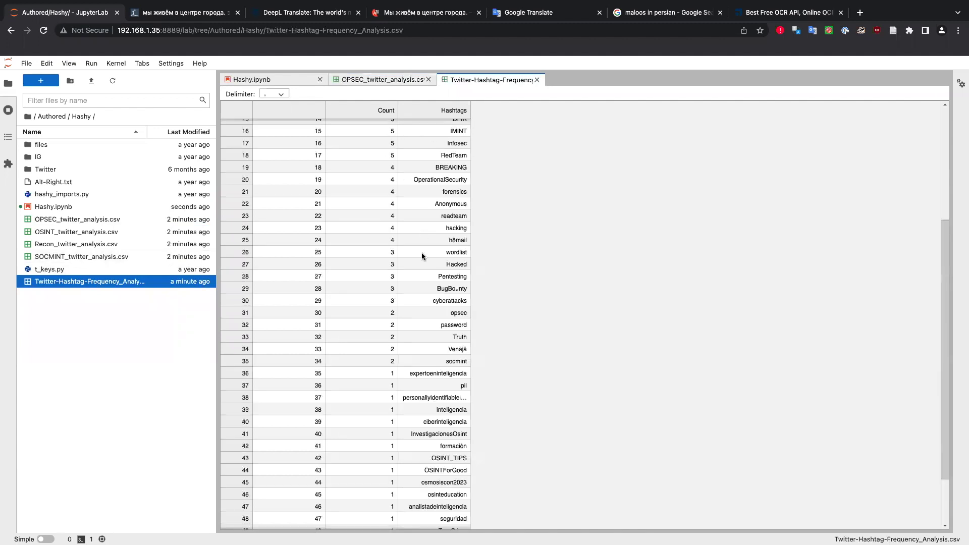
pyautogui.scroll(-2, 411, 239)
pyautogui.scroll(7, 411, 242)
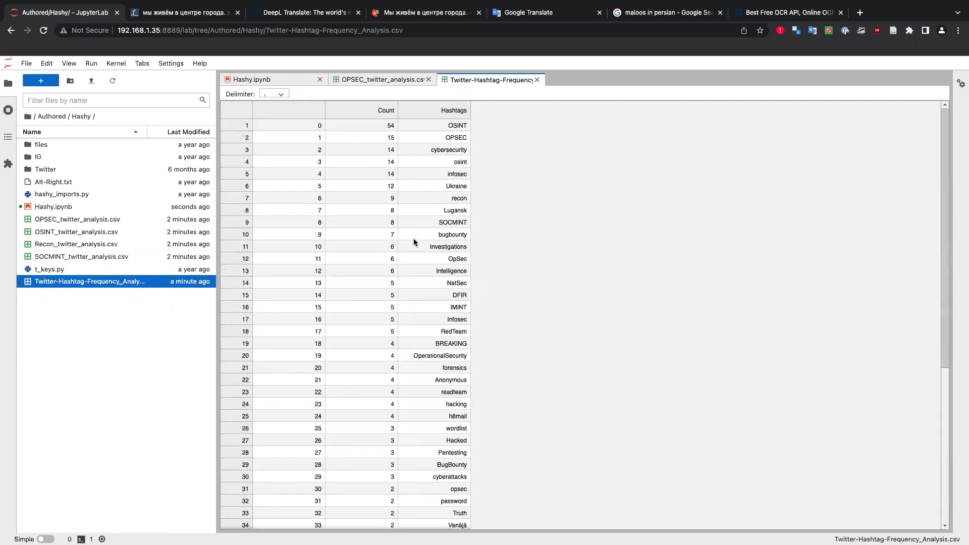
# Return to the Hashy notebook and browse into the Twitter folder
pyautogui.click(302, 80)
pyautogui.scroll(-5, 368, 293)
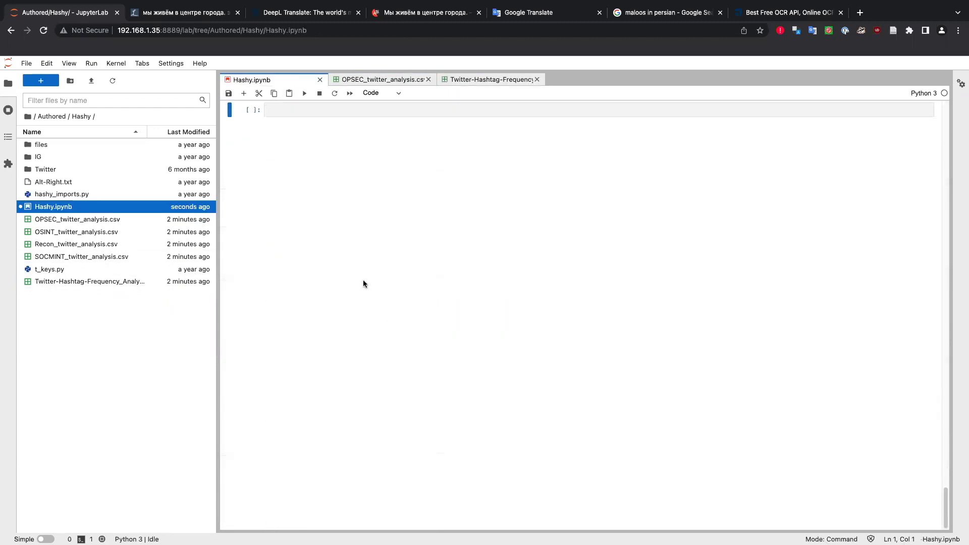
pyautogui.scroll(-3, 353, 275)
pyautogui.scroll(3, 320, 269)
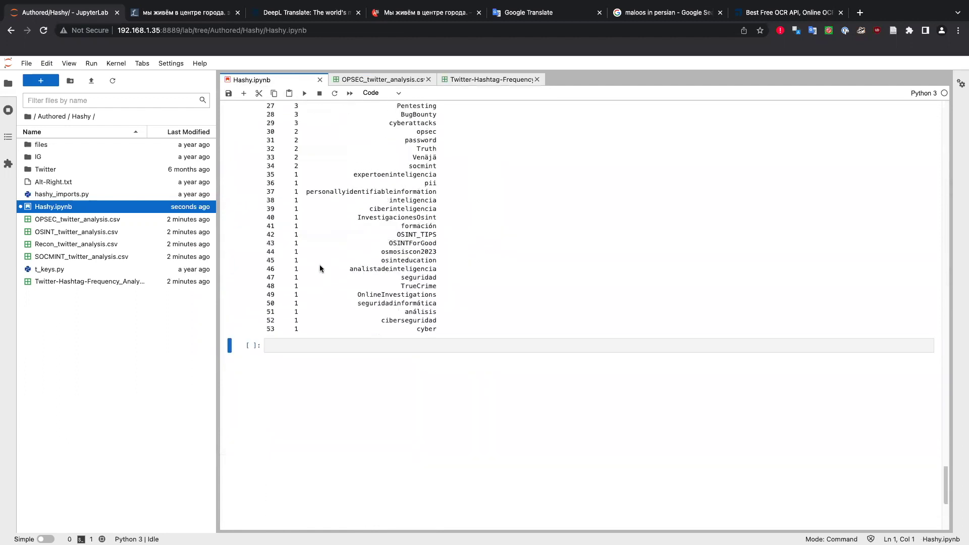
pyautogui.scroll(1, 325, 269)
pyautogui.doubleClick(41, 170)
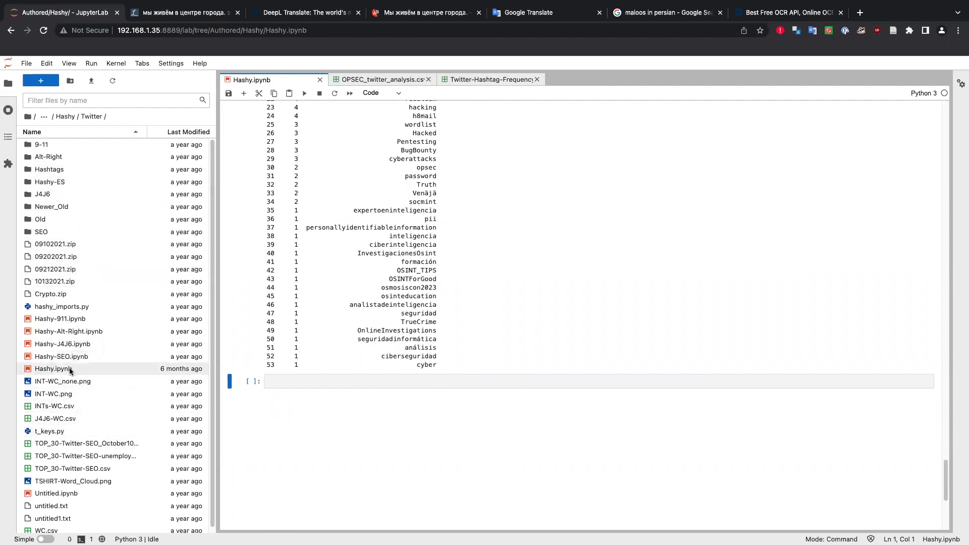
# Open Hashy.ipynb from the Twitter folder and scroll from the word cloud up to the imports cell
pyautogui.doubleClick(70, 370)
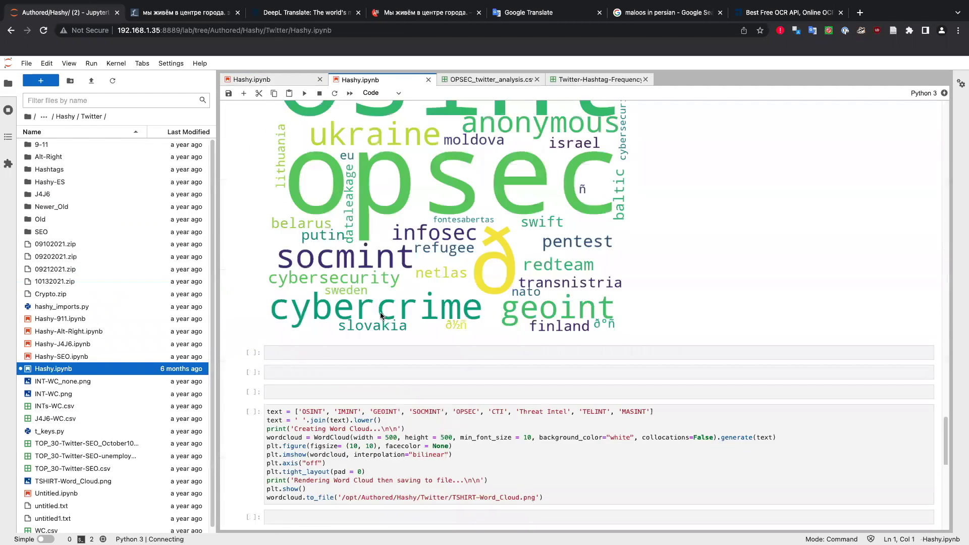
pyautogui.scroll(-3, 391, 313)
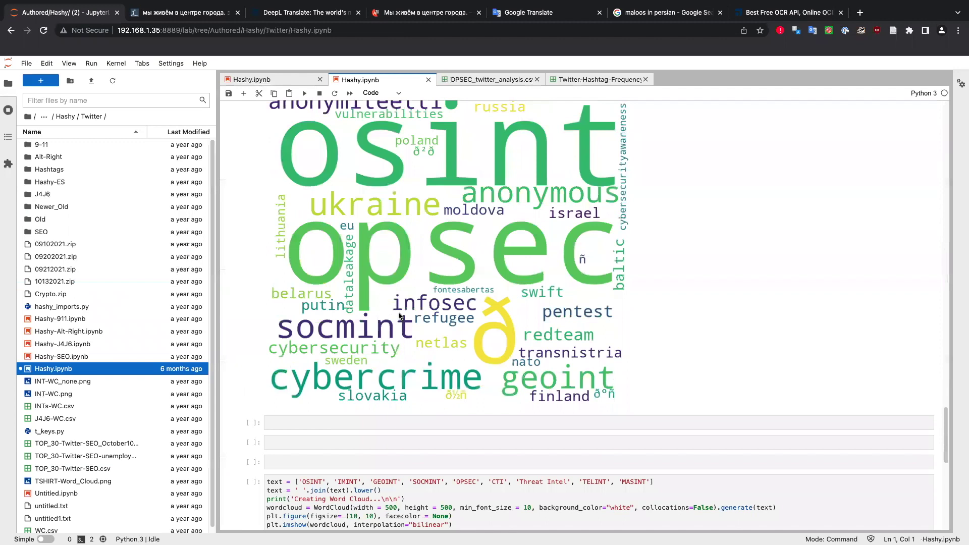
pyautogui.scroll(1, 458, 239)
pyautogui.scroll(1, 458, 240)
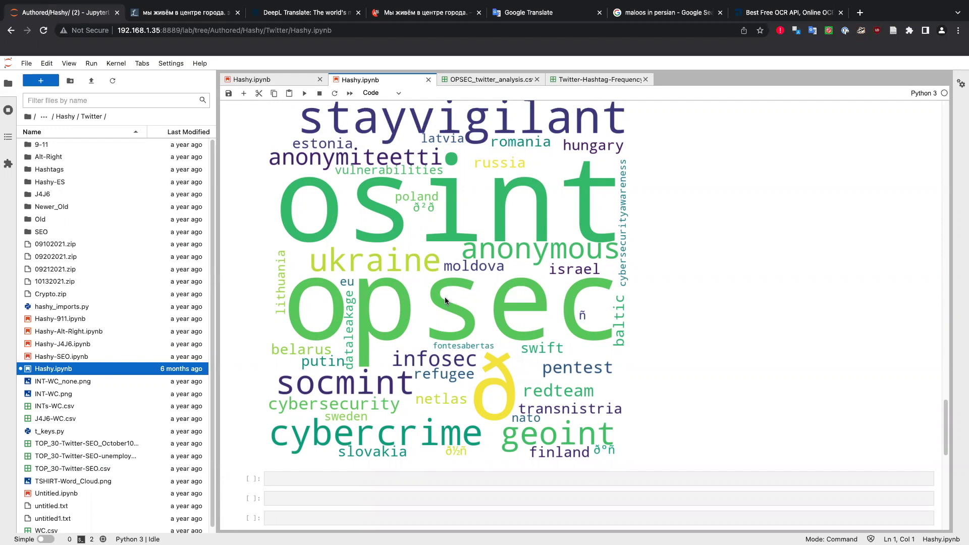
pyautogui.scroll(5, 446, 299)
pyautogui.scroll(2, 425, 295)
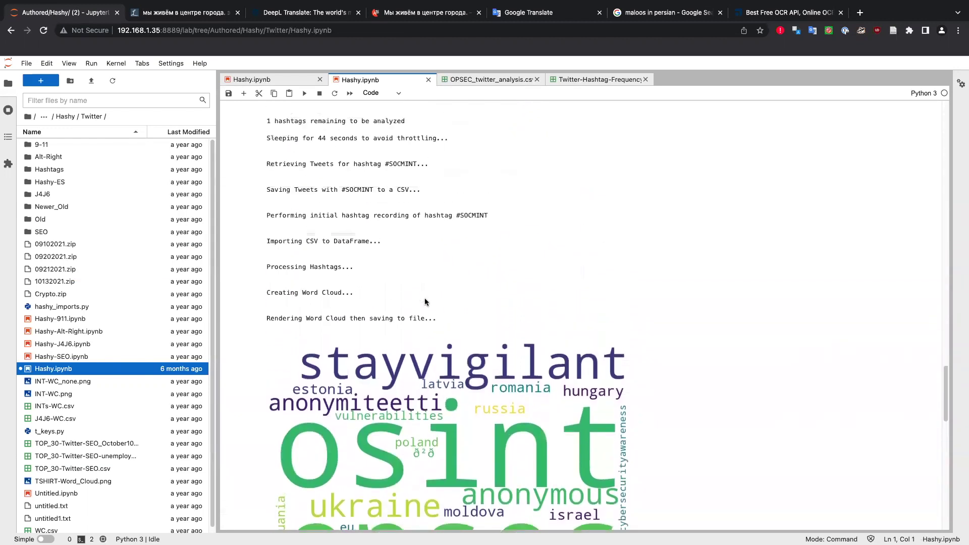
pyautogui.scroll(5, 425, 298)
pyautogui.scroll(10, 425, 300)
pyautogui.scroll(10, 425, 300)
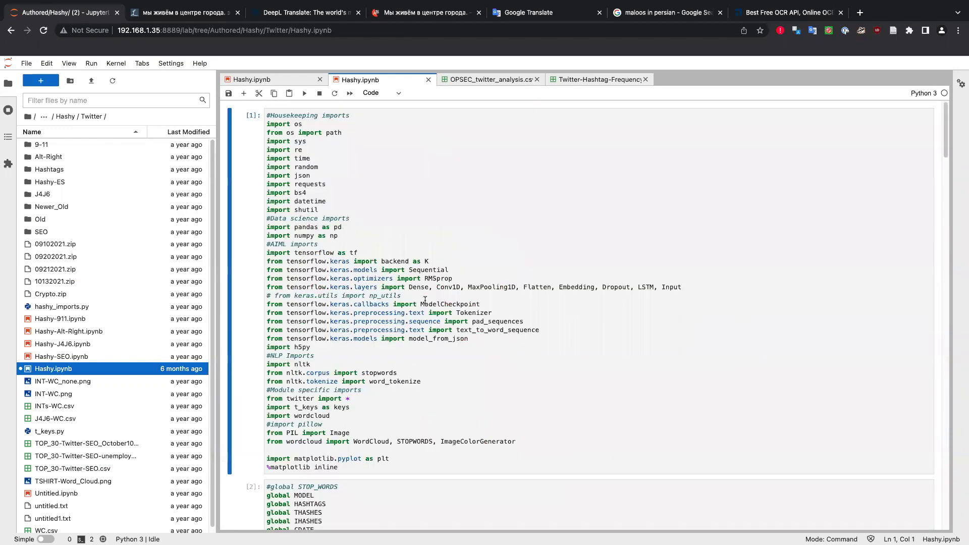